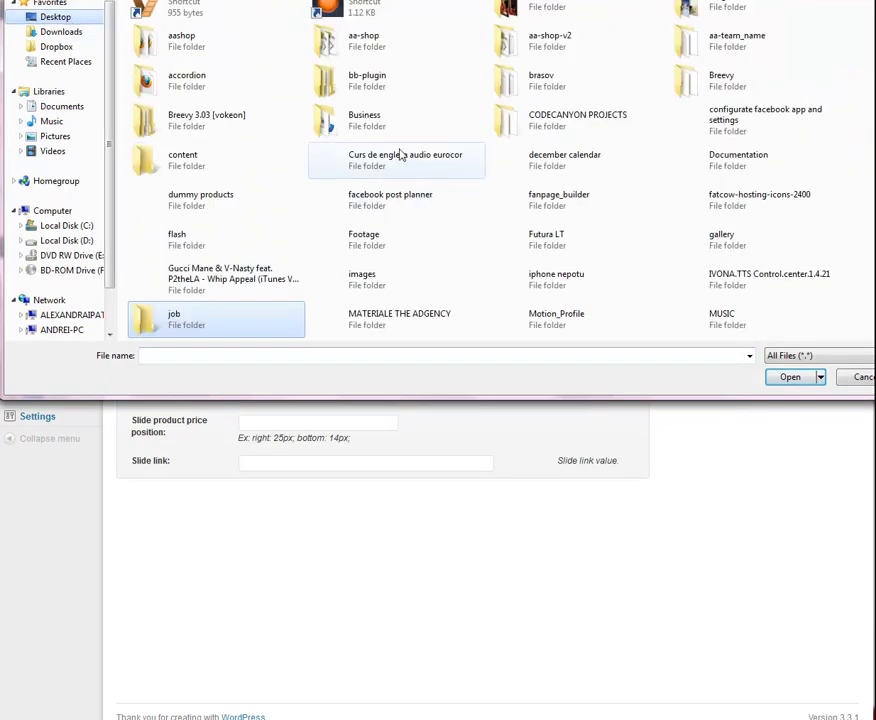
- Upload 11.png from the content folder as the slide's full image and 1.png as its thumbnail image
double_click(167, 164)
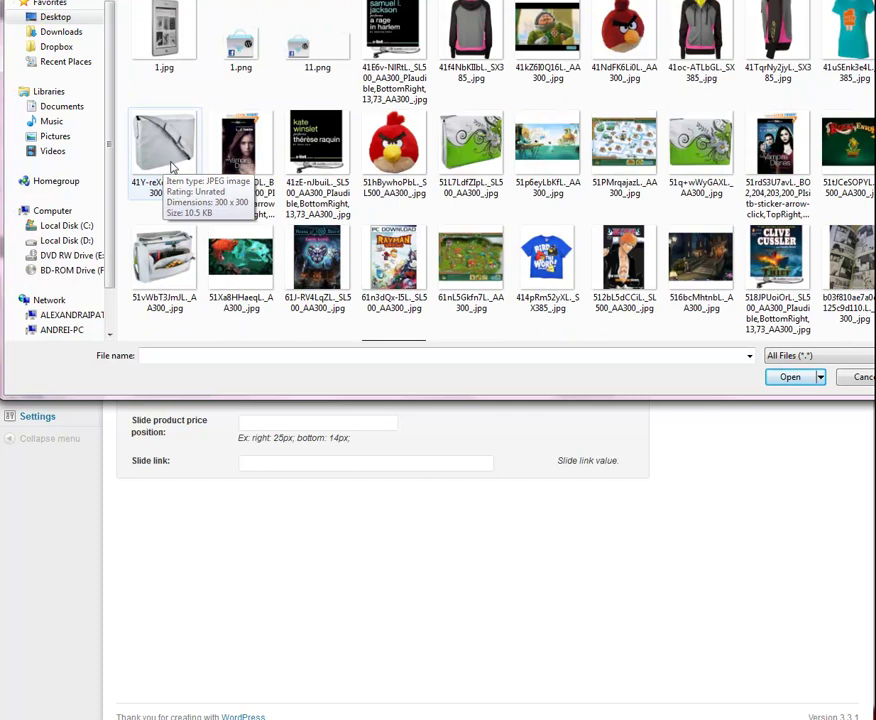
double_click(318, 44)
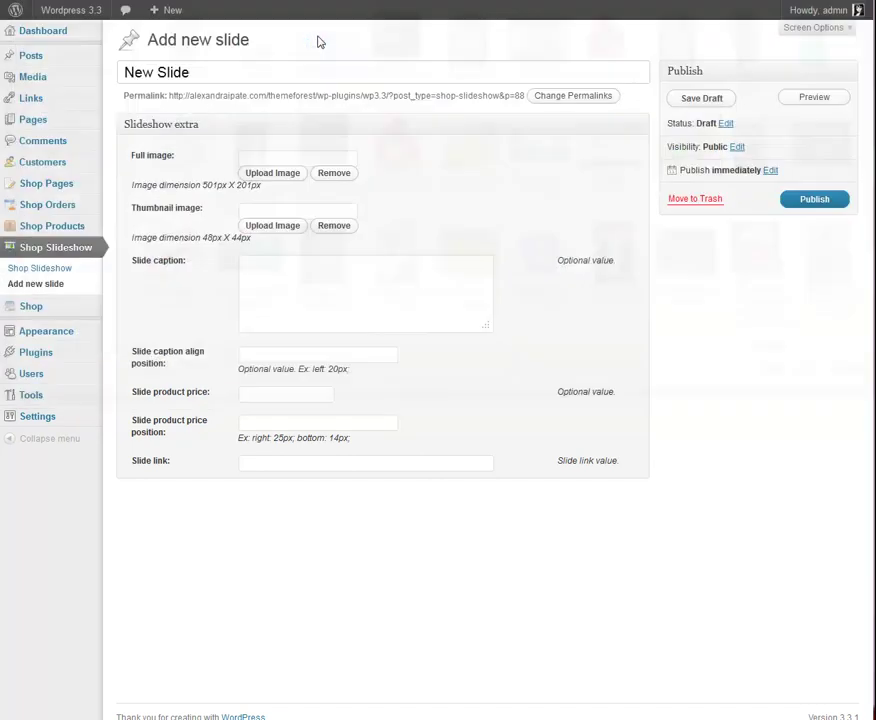
left_click(273, 223)
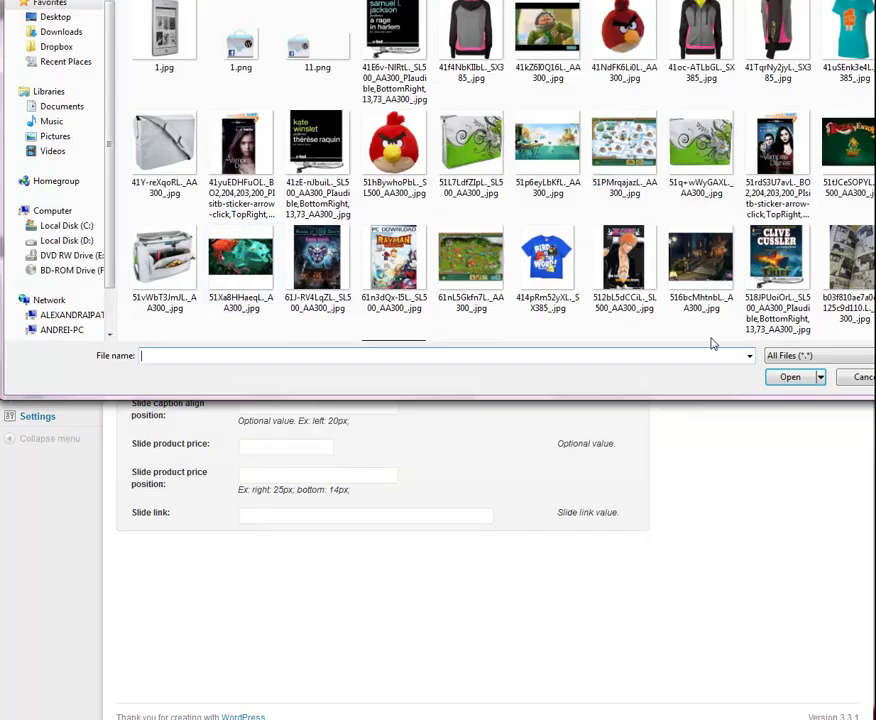
double_click(240, 45)
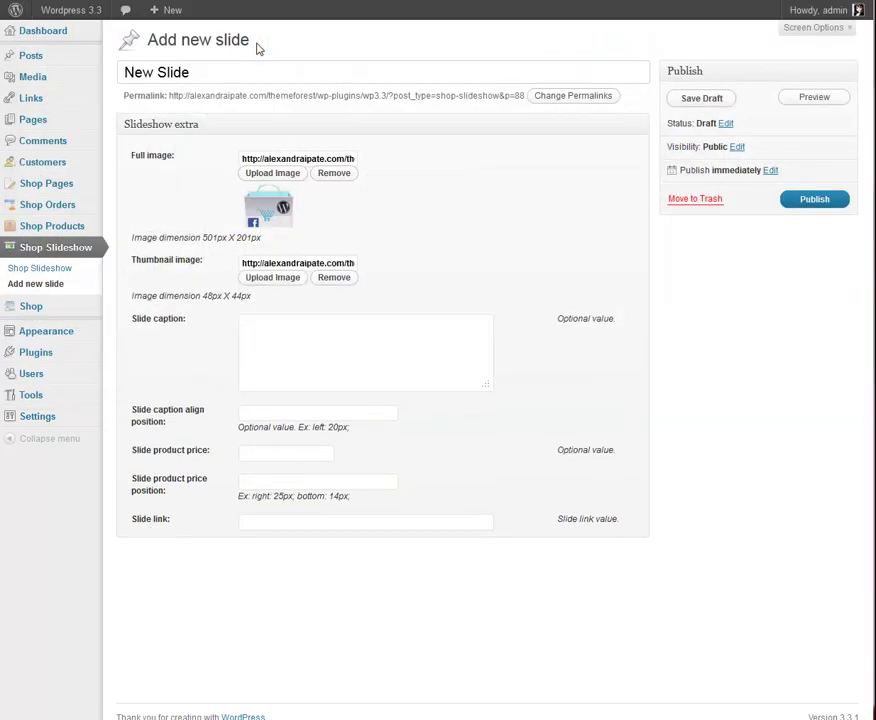
- Copy the Lorem Ipsum page's first paragraph from "Lorem ipsum dolor" up to "urna" into the slide caption
left_click(333, 403)
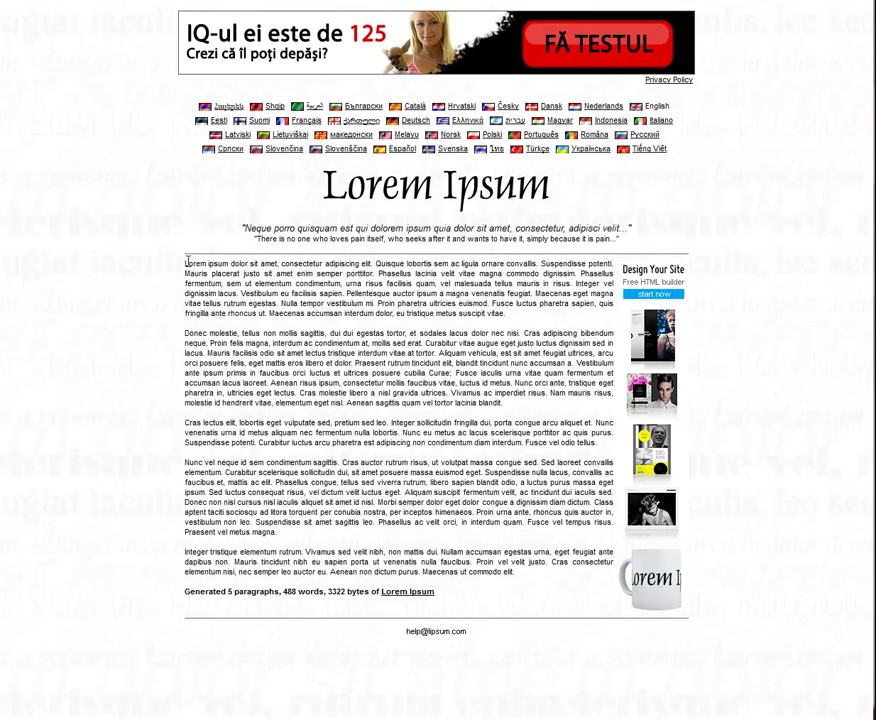
left_click_drag(186, 264, 369, 285)
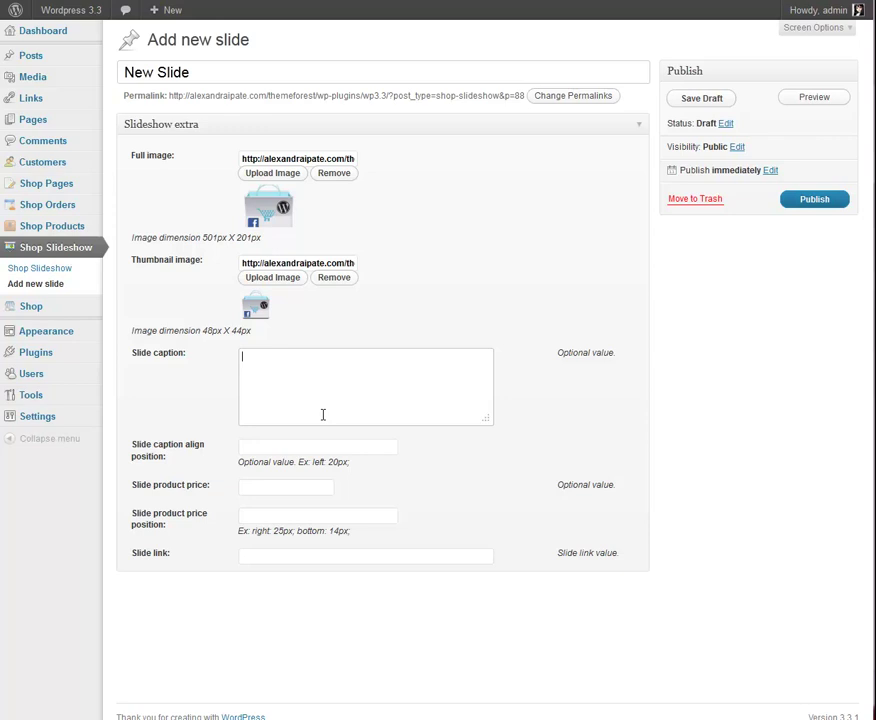
type("Lorem ipsum dolor sit amet, consectetur adipiscing elit. Quisque lobortis sem ac ligula ornare convallis. Suspendisse potenti. Mauris placerat justo sit amet enim semper porttitor. Phasellus lacinia velit vitae magna commodo dignissim. Phasellus fermentum, sem ut elementum condimentum, urna r")
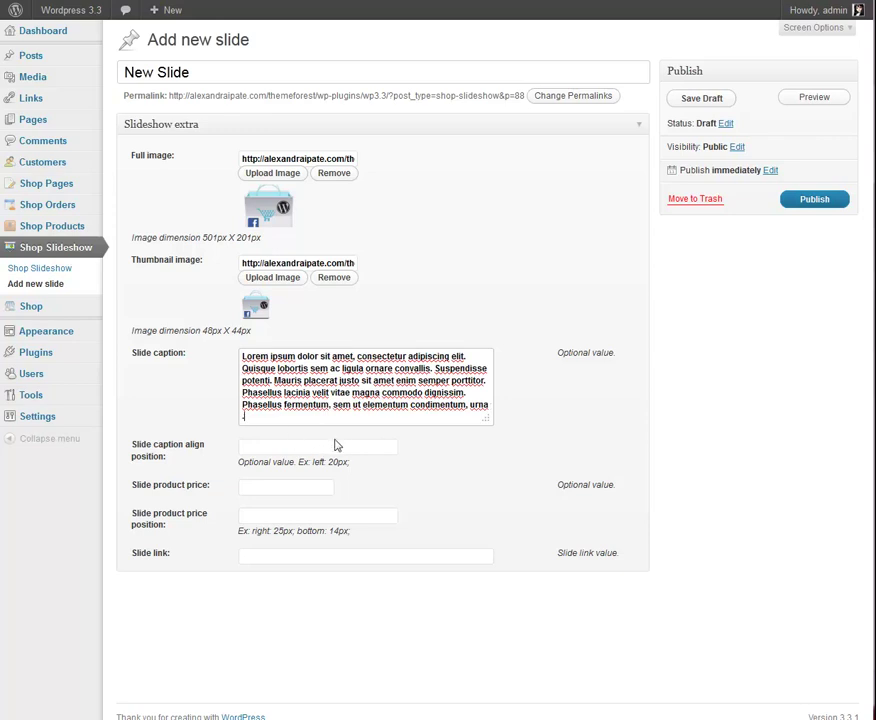
- Set the slide caption align position to "right:20px;" and the slide product price to 122
left_click(316, 446)
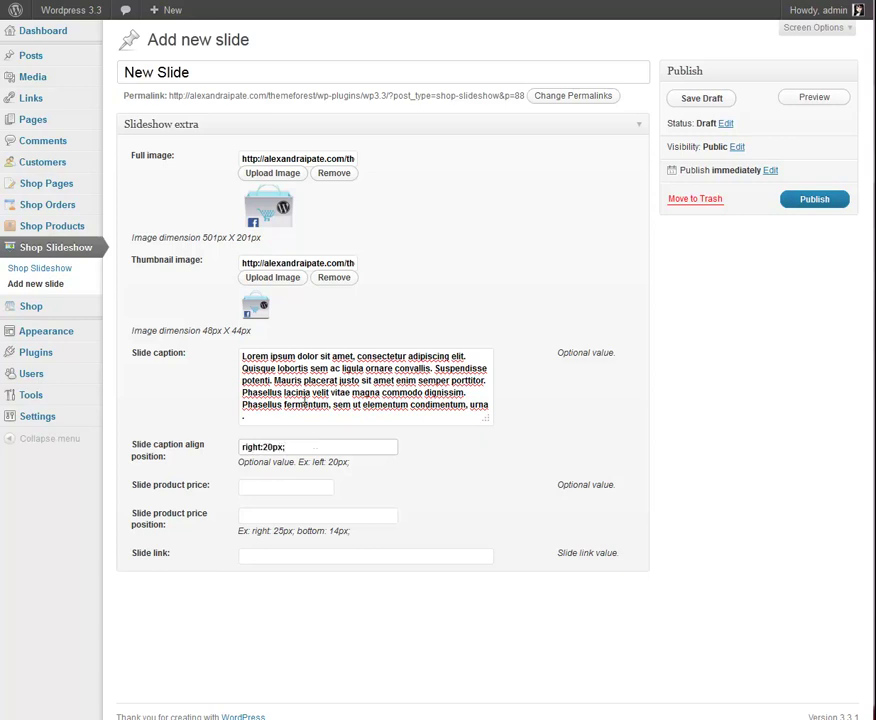
left_click(285, 488)
type("122")
- Copy the example value "right: 25px; bottom: 14px;" into the slide product price position
left_click_drag(366, 541, 348, 532)
left_click(278, 536)
key("ctrl+c")
left_click(366, 516)
key("ctrl+v")
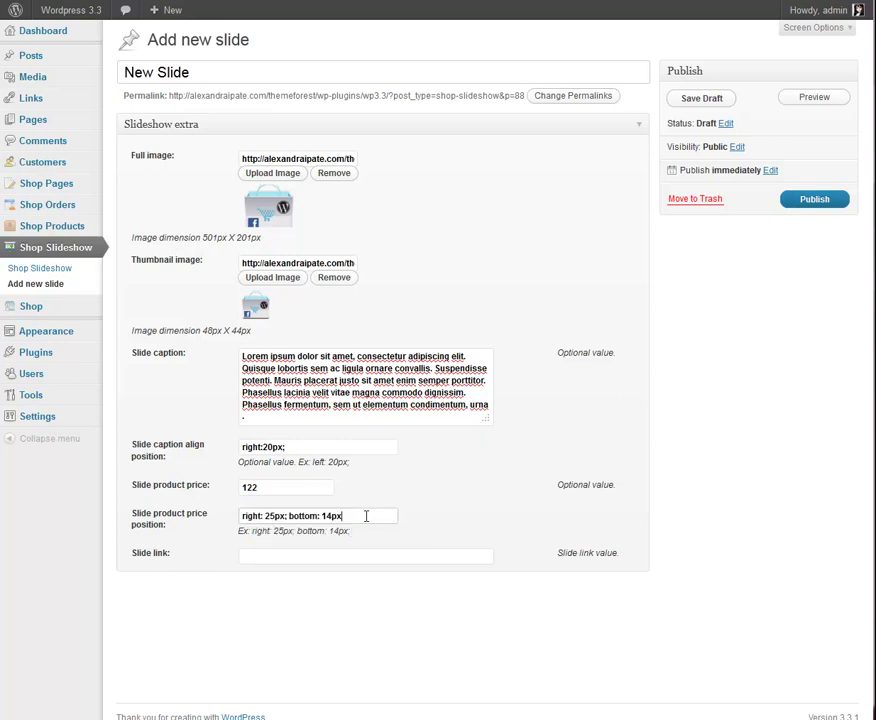
type(";")
left_click(338, 557)
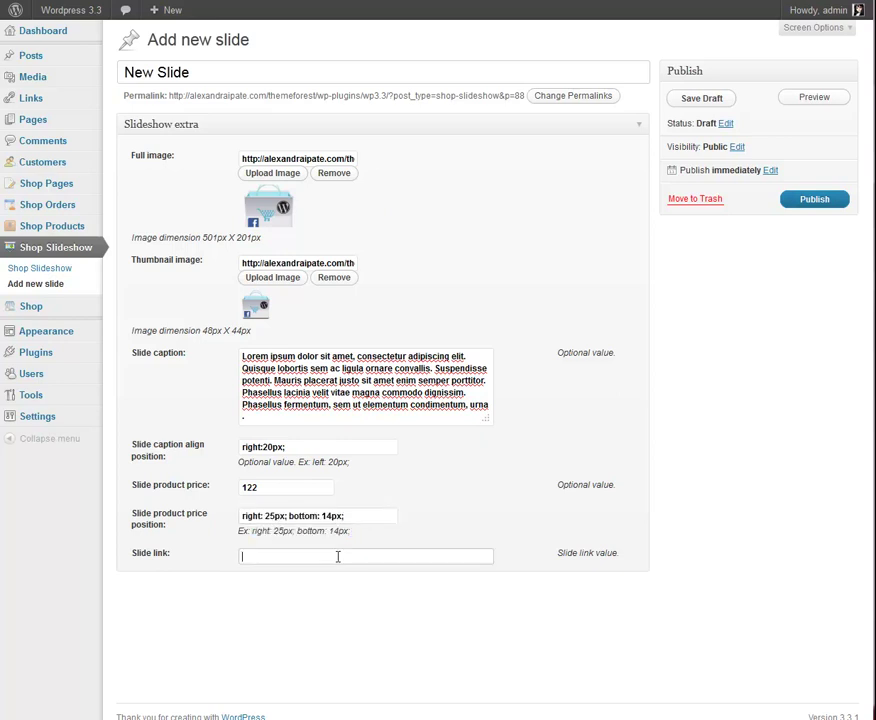
type("ww")
type("http://ww")
type("w.google.com")
- Publish the slide and view it in the Facebook shop's slideshow
left_click(814, 200)
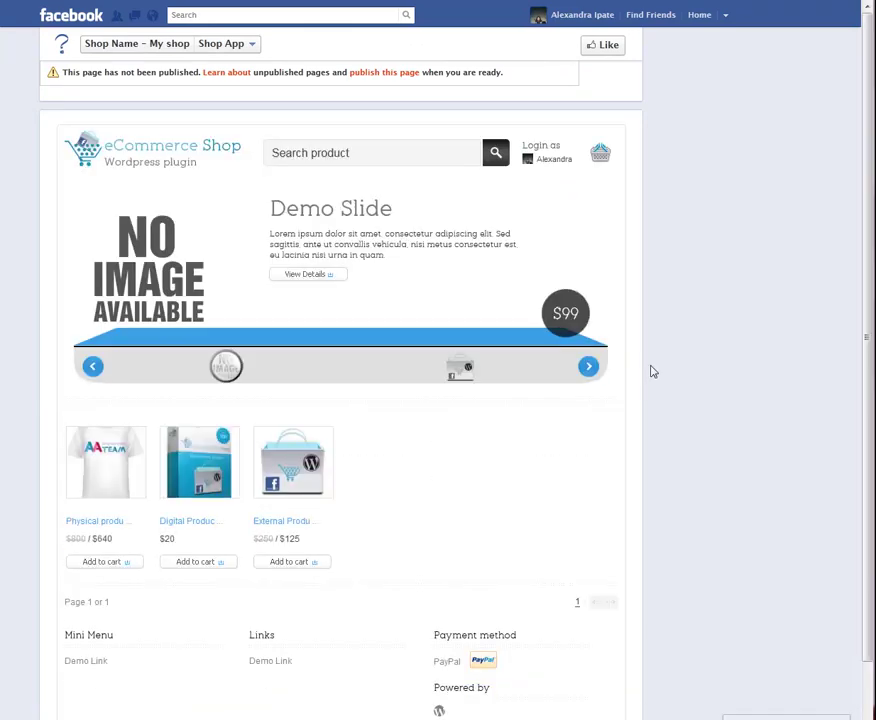
left_click(470, 372)
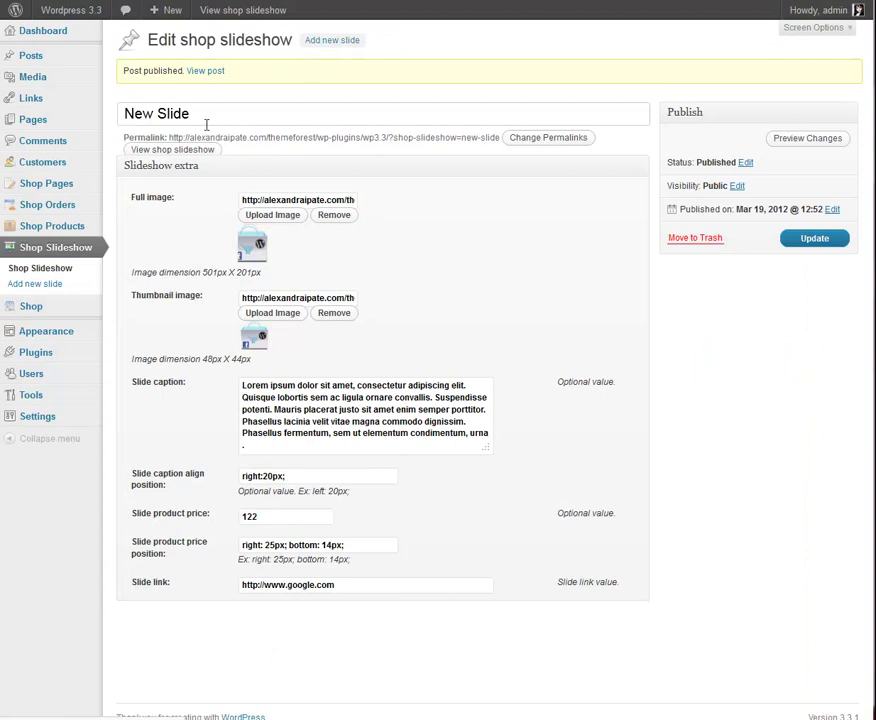
- Title a new shop slide "Another Slide" and upload the Untitled-12 picture of two T-shirts as its full image
type("Anot")
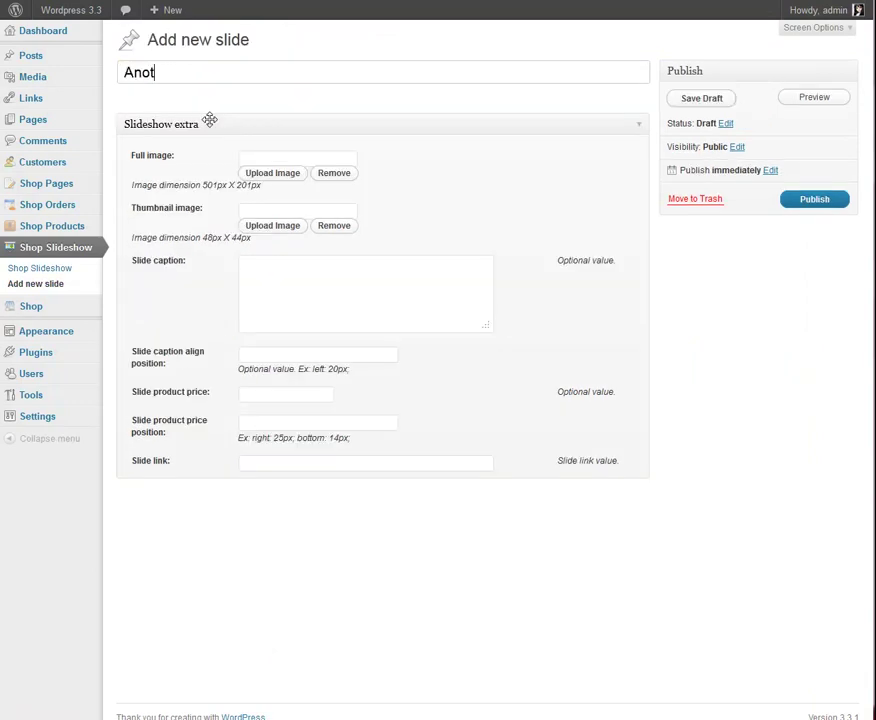
type("her Slide")
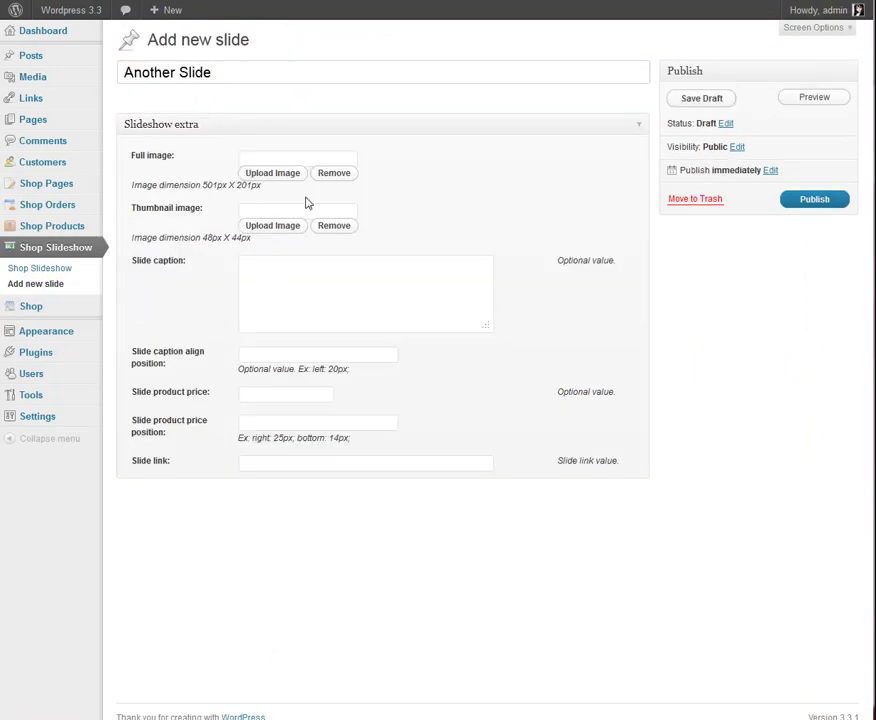
left_click(293, 178)
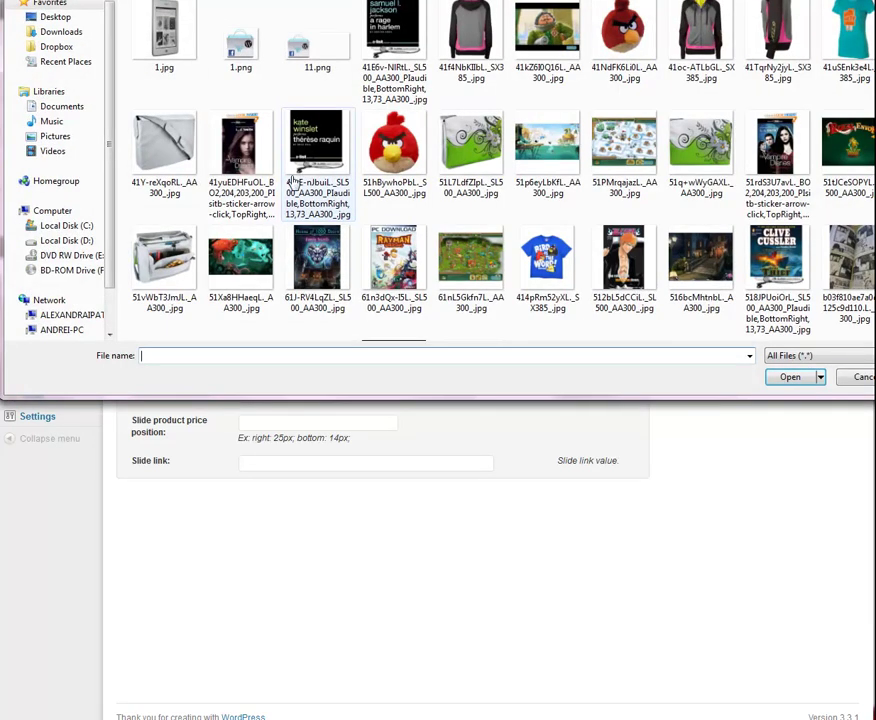
left_click(620, 158)
scroll(620, 160, "down", 1)
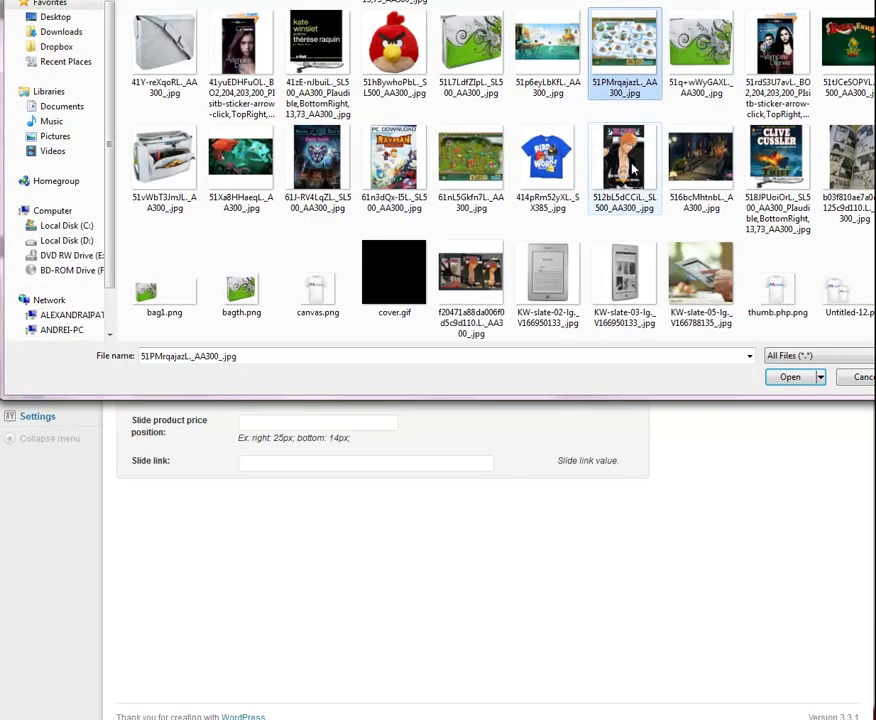
double_click(840, 290)
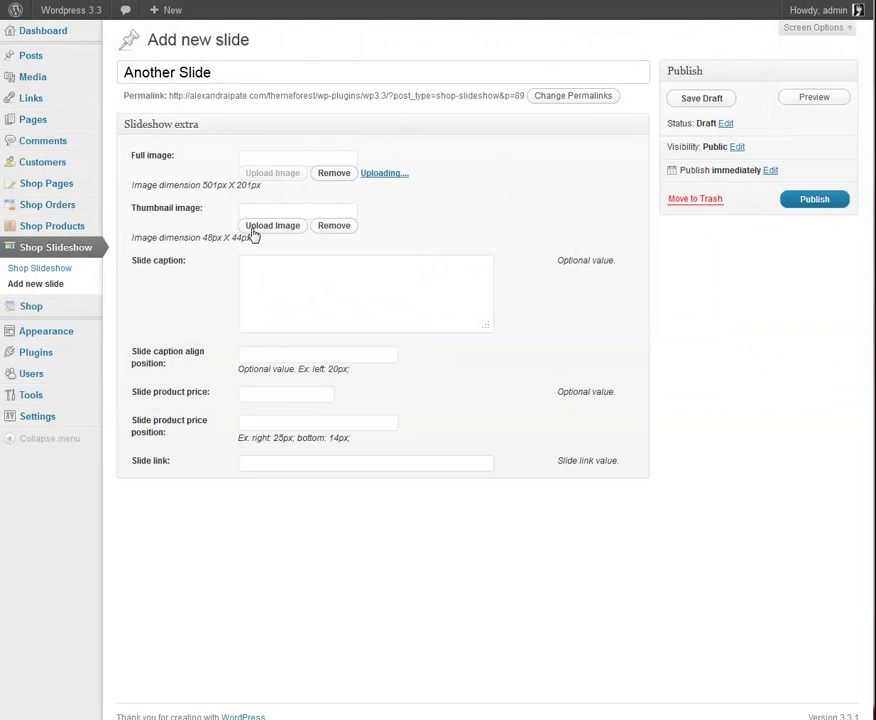
- Upload thumb.php.png as the thumbnail image of "Another Slide"
left_click(270, 284)
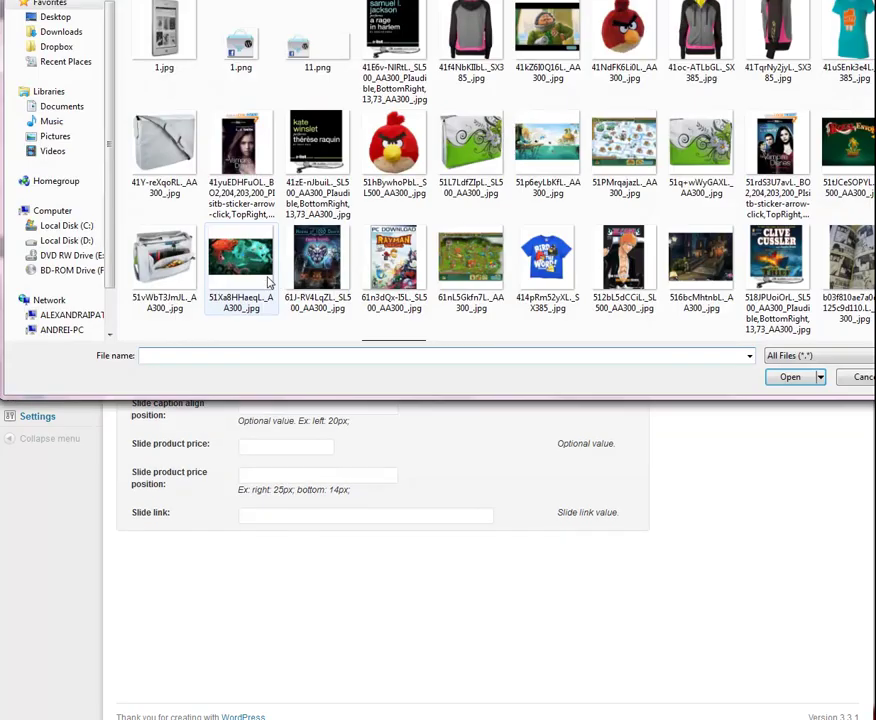
left_click(570, 258)
scroll(573, 262, "down", 1)
left_click(773, 298)
double_click(773, 298)
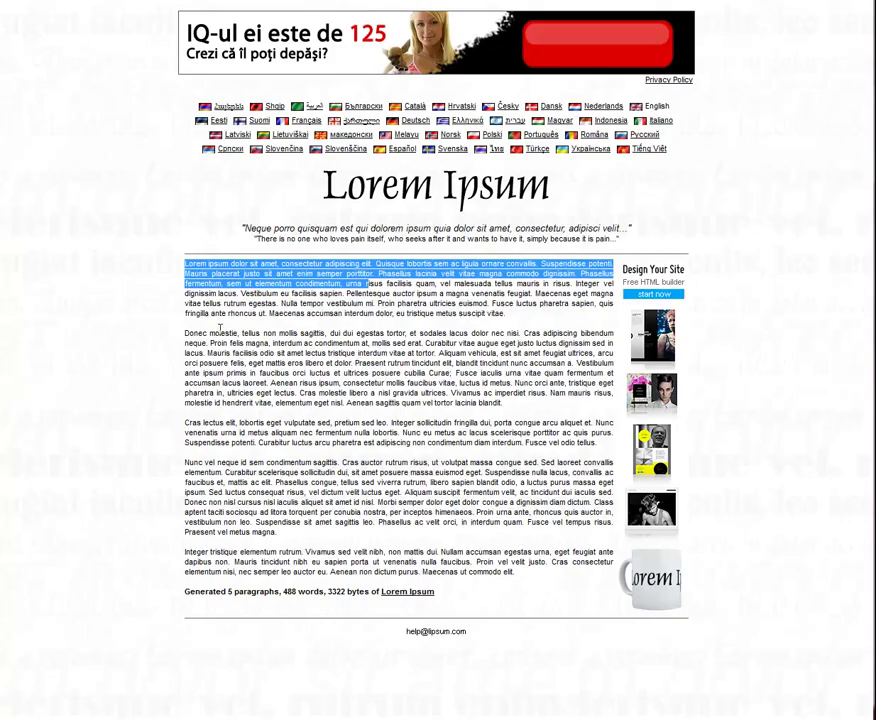
- Copy the Lorem Ipsum page's second paragraph from "Donec molestie" to "lectus tristique" into the slide caption
left_click_drag(184, 333, 356, 353)
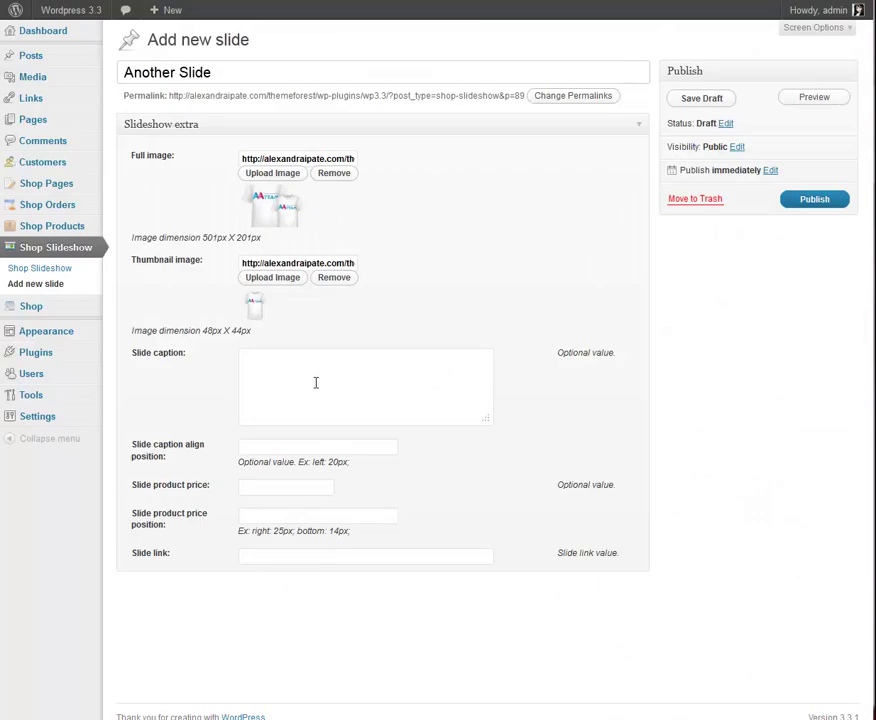
left_click(311, 380)
key("ctrl+v")
- Set the caption align position of "Another Slide" to "right:20px;" and its product price to 500
left_click(297, 443)
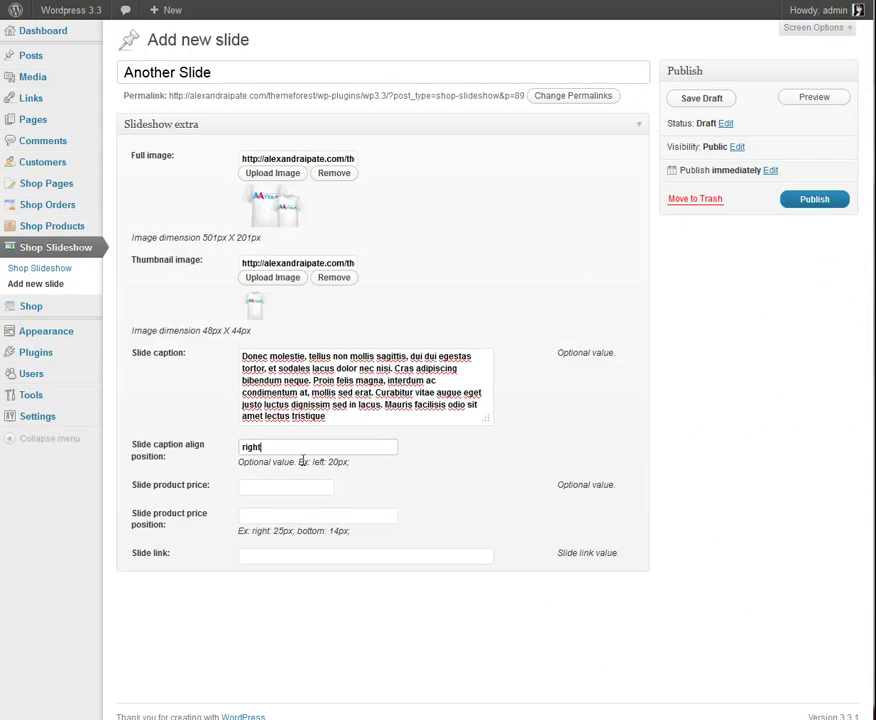
type("right:20px;")
left_click(323, 487)
type("500")
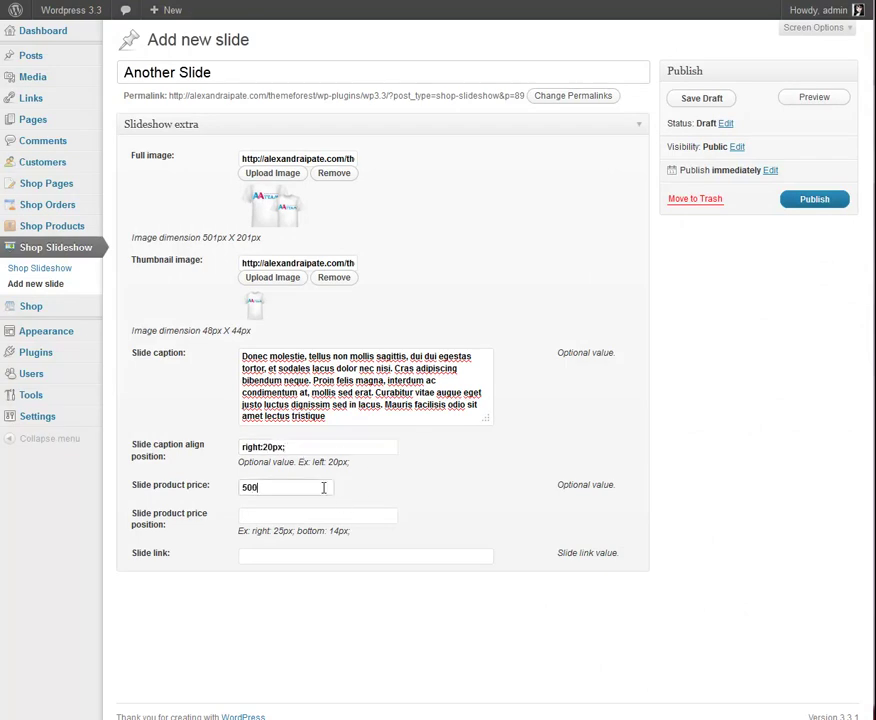
left_click(281, 518)
type("right:25px; bottom:14px;")
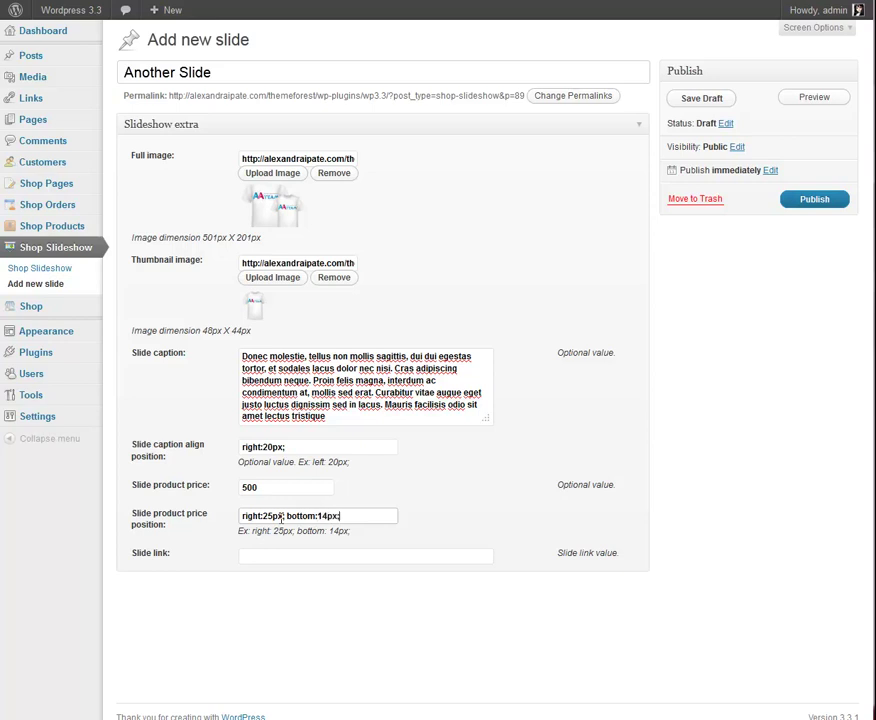
left_click(305, 563)
type("www")
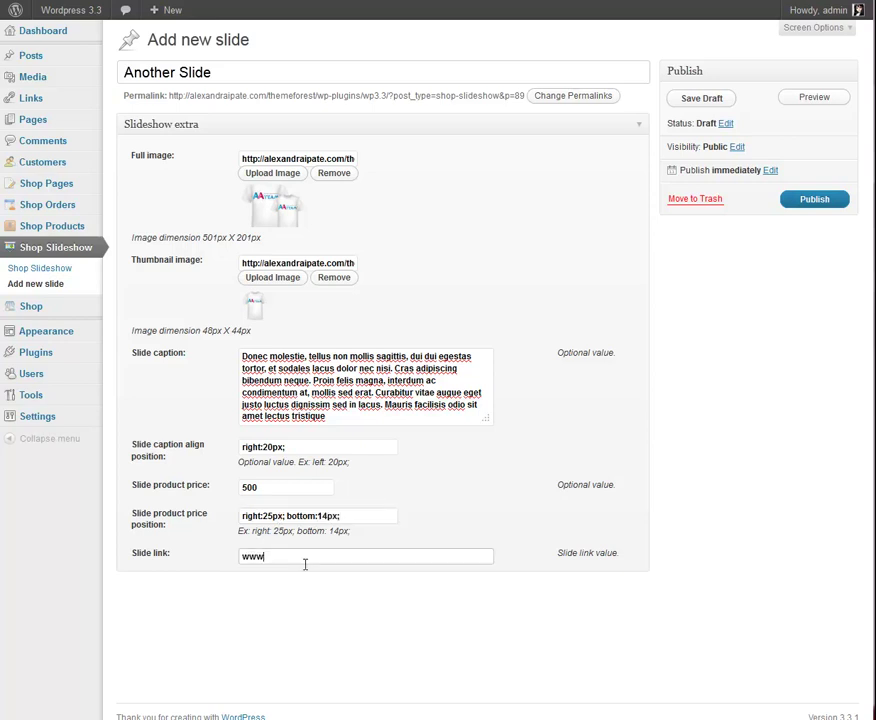
type(".yahoo.com")
- Publish "Another Slide" and view both added slides in the Facebook shop's slideshow
left_click(823, 211)
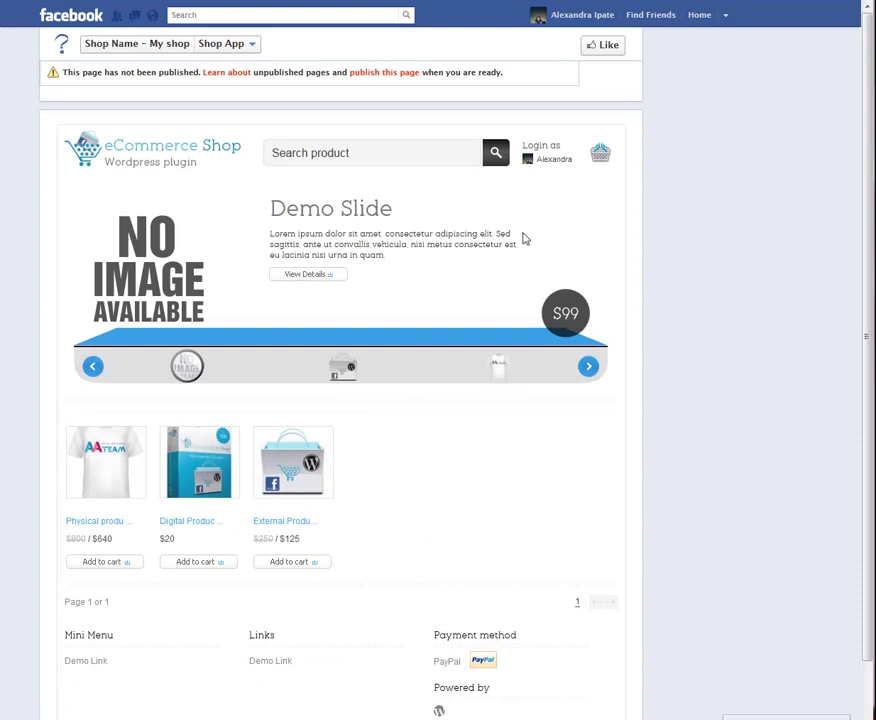
left_click(346, 373)
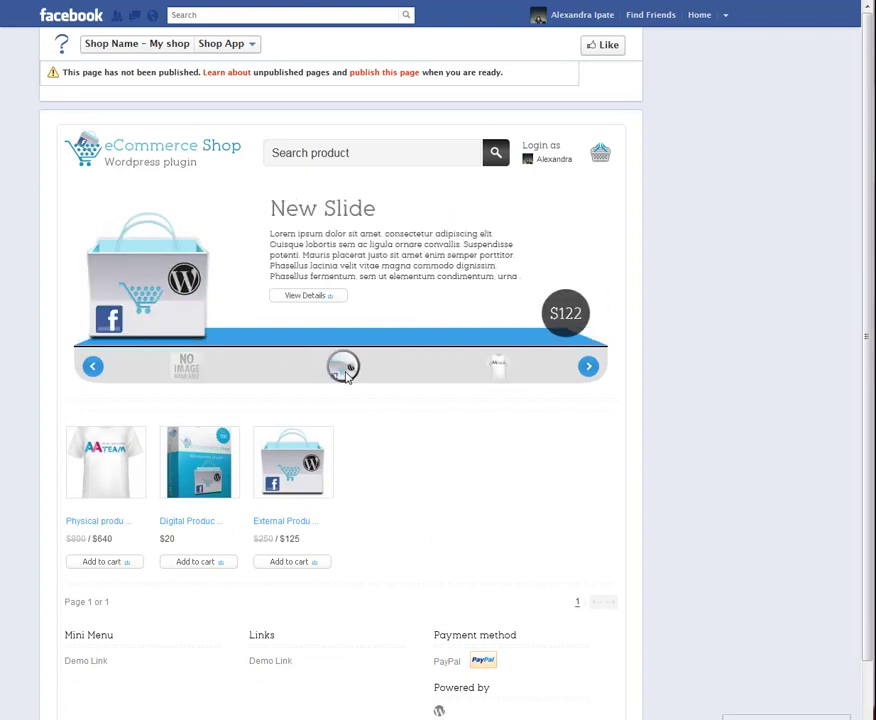
left_click(499, 369)
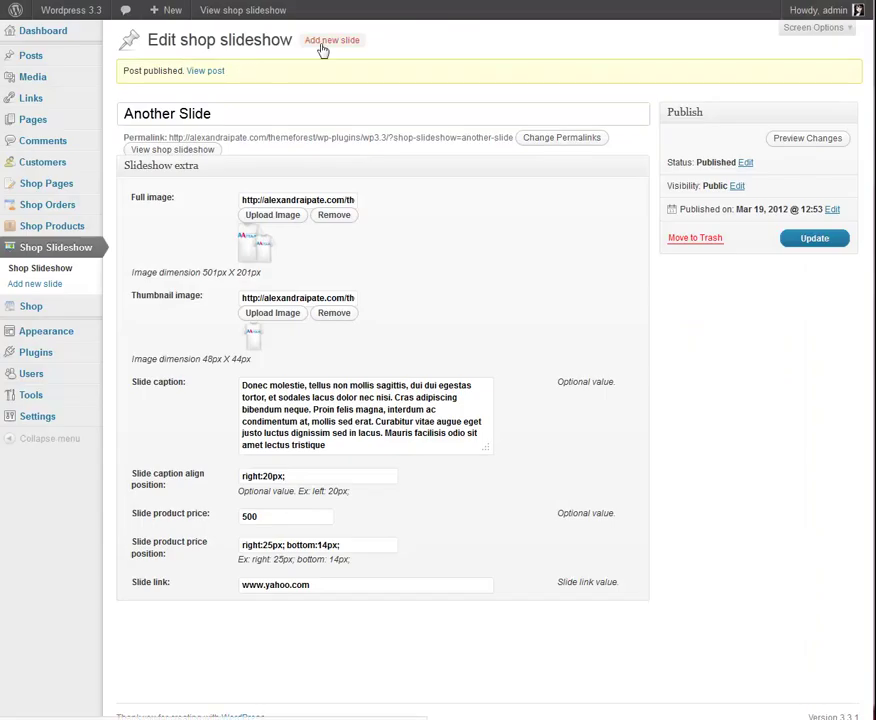
- Create another shop slide titled "The last one" and upload bag1.png as its full image
left_click(331, 40)
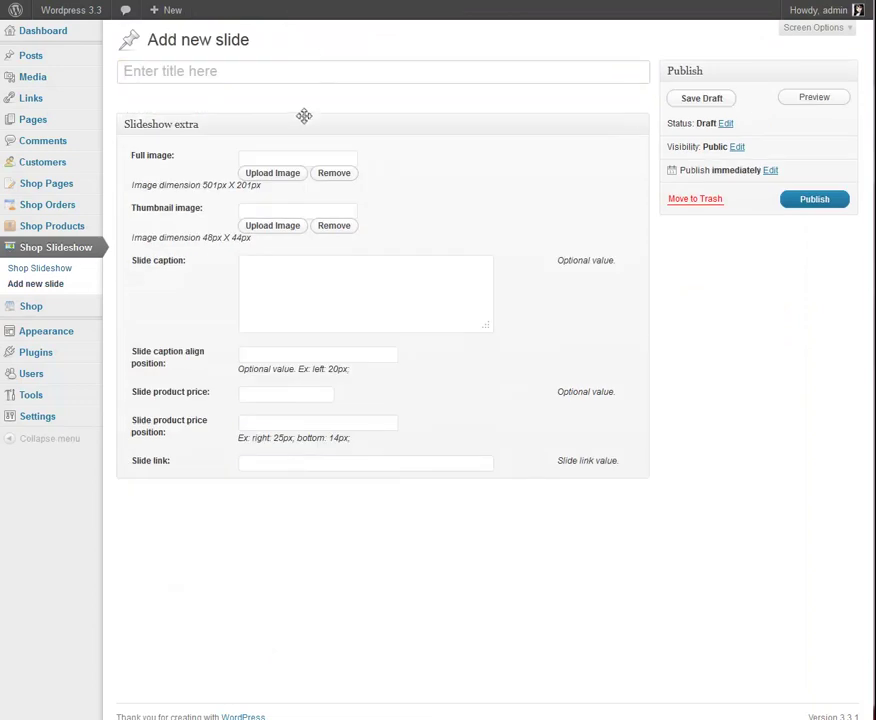
type("The last one")
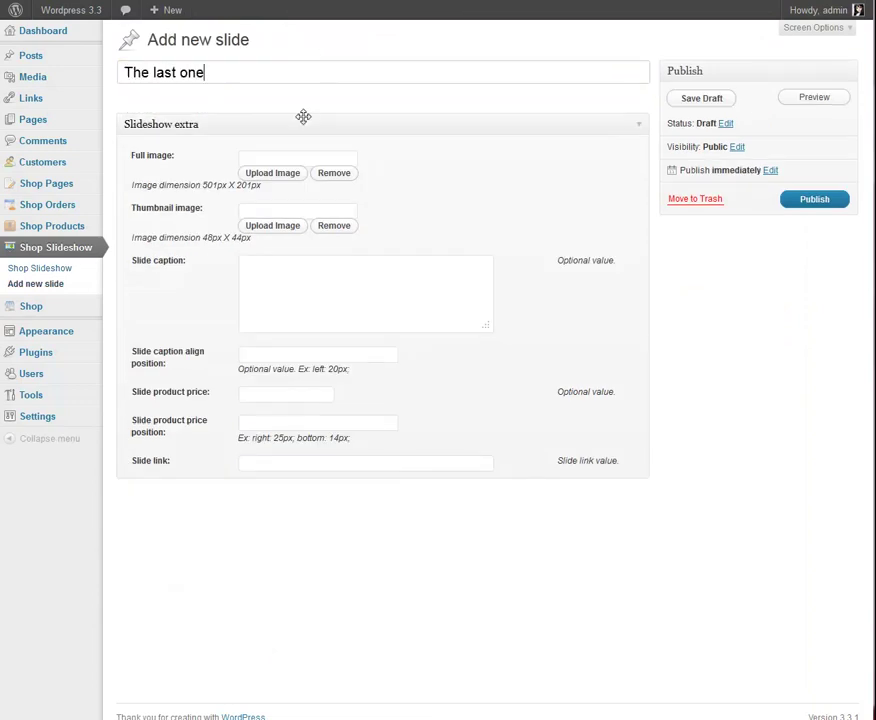
left_click(287, 176)
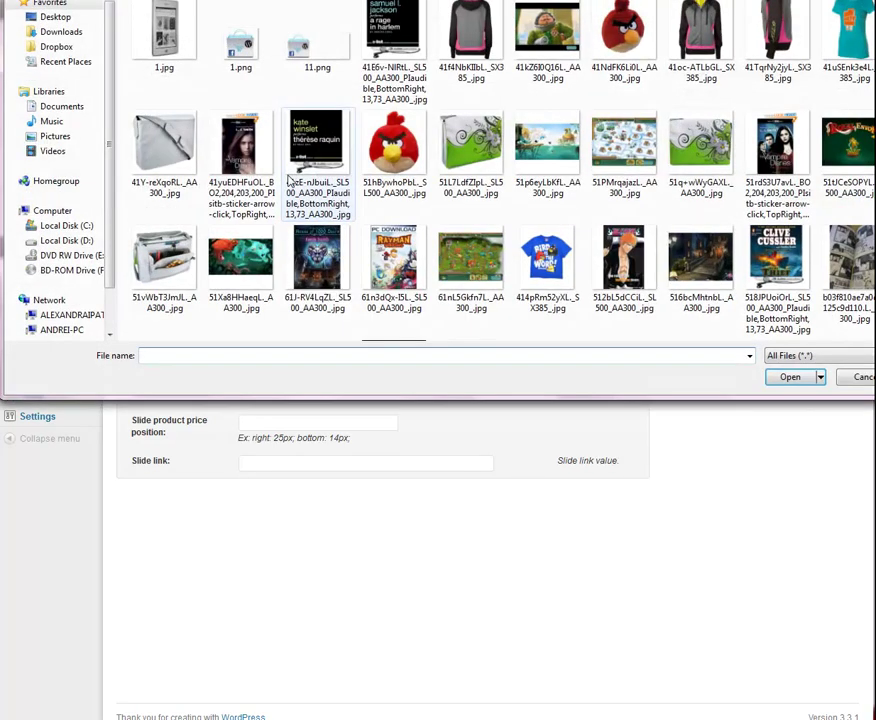
left_click(289, 179)
scroll(289, 179, "down", 2)
double_click(166, 318)
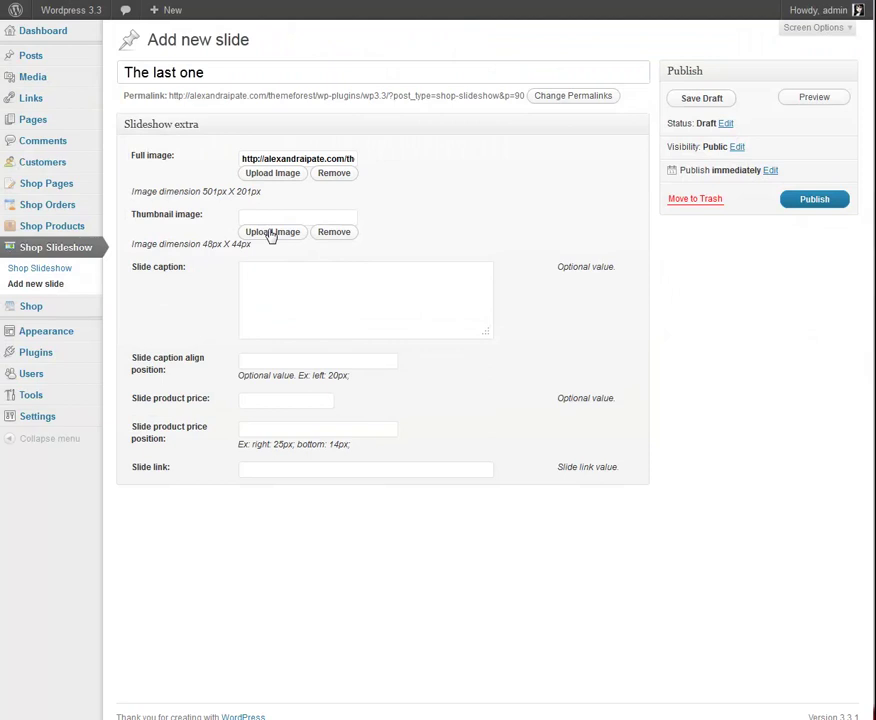
- Upload bagth.png as the thumbnail image of "The last one"
left_click(272, 232)
left_click(240, 150)
scroll(240, 150, "down", 1)
double_click(242, 282)
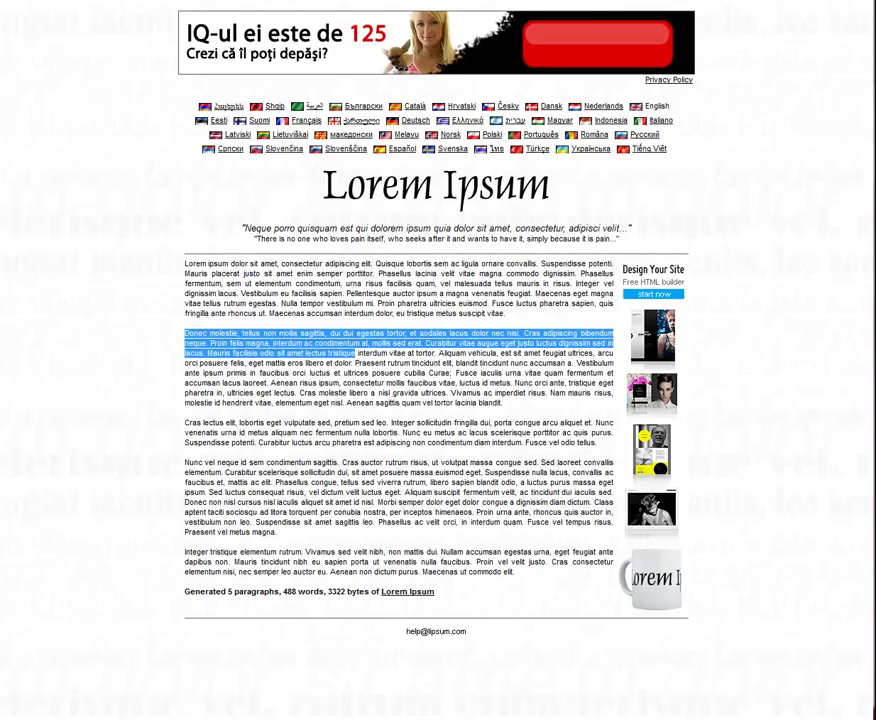
- Copy the Lorem Ipsum page's third paragraph, starting "Cras lectus elit", into the slide caption
left_click_drag(186, 422, 598, 442)
key("ctrl+c")
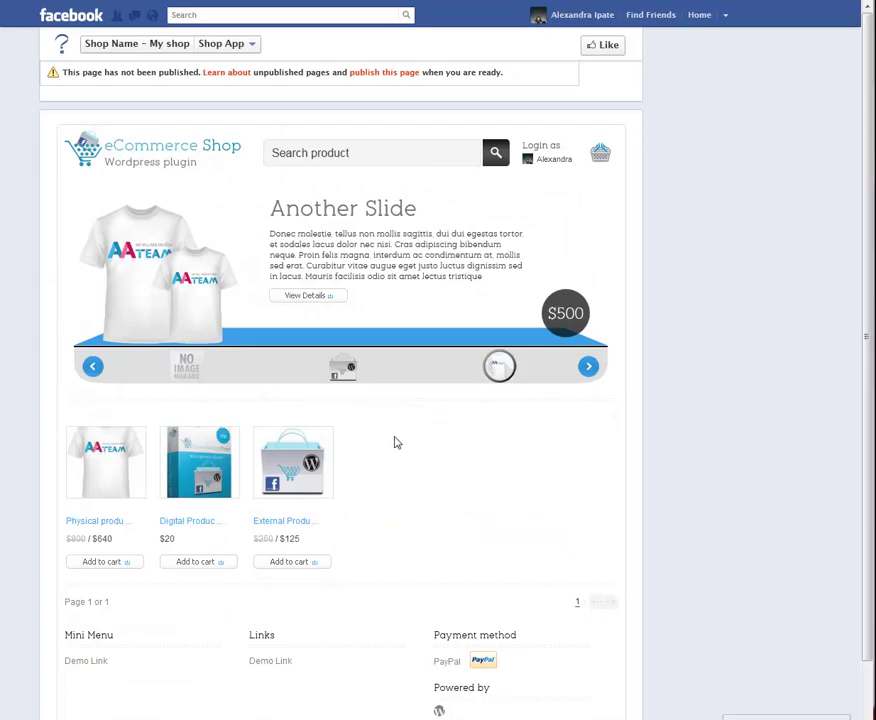
left_click(352, 385)
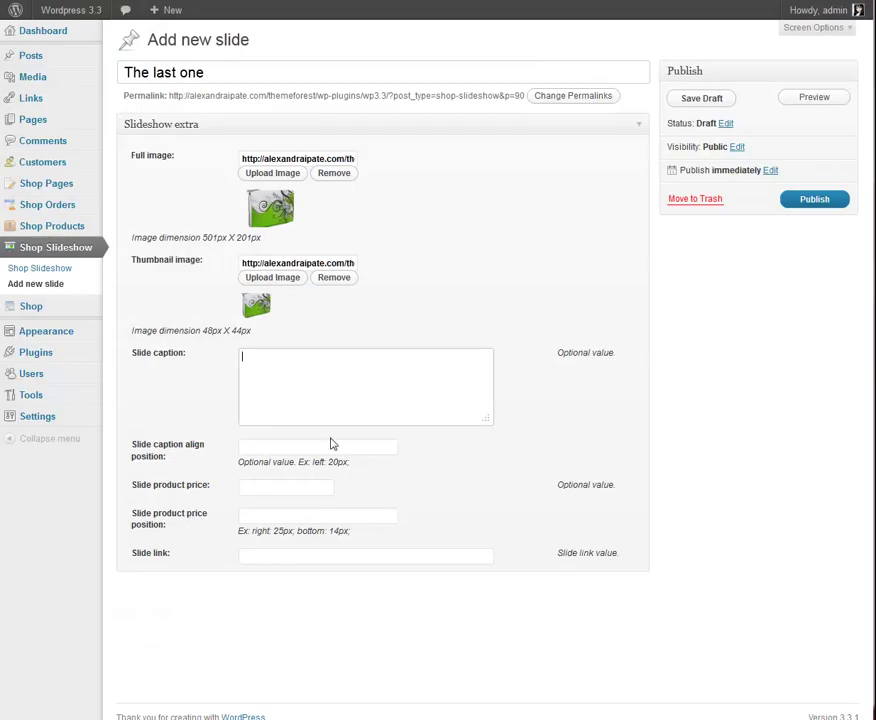
key("ctrl+v")
- Set the slide's caption align position to "right:20px;" and its product price to 899
left_click(294, 447)
type("r")
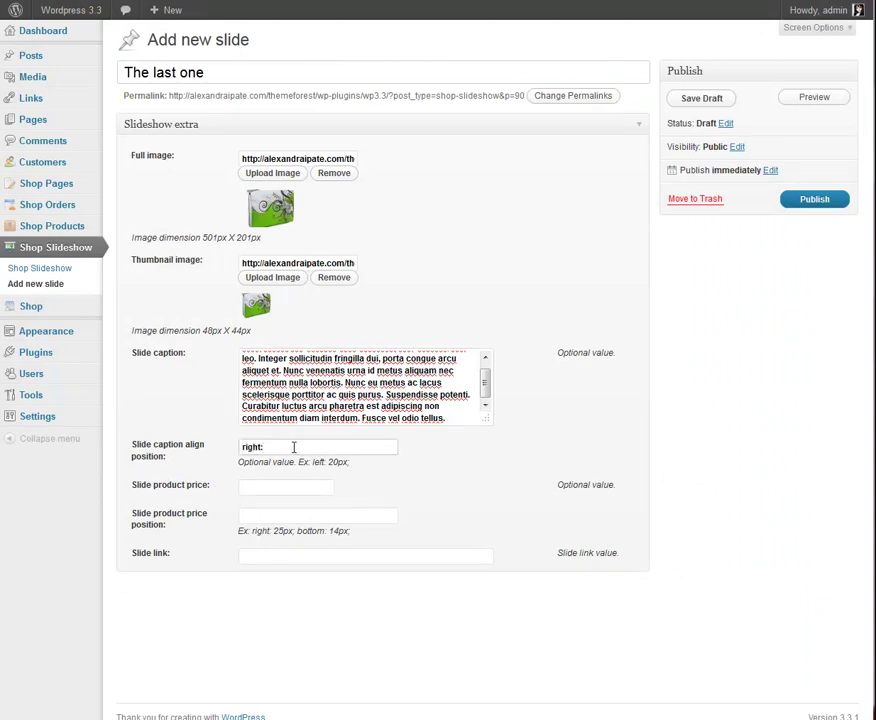
type("ight:20px;")
left_click(296, 483)
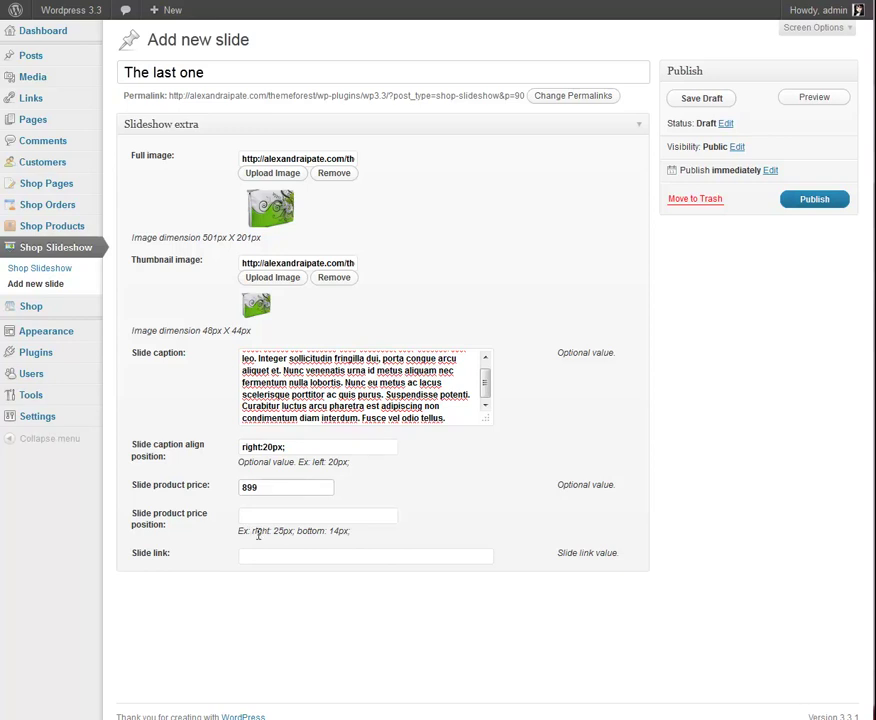
- Copy the example value into the slide's product price position so it reads "right: 25px; bottom: 14px;"
left_click_drag(254, 533, 349, 530)
key("ctrl+c")
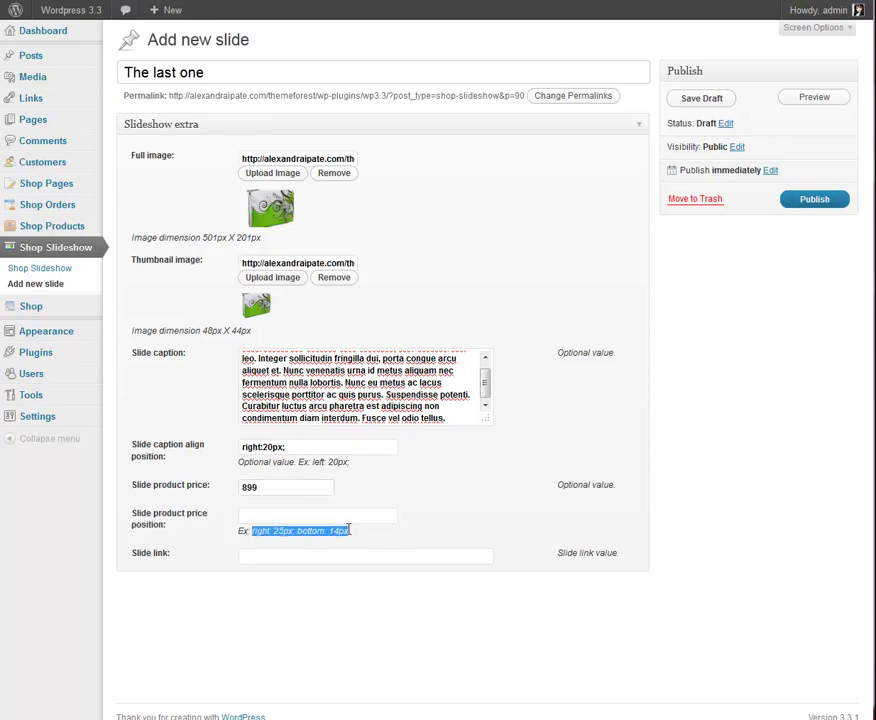
left_click(349, 516)
key("ctrl+v")
type(";")
left_click(377, 562)
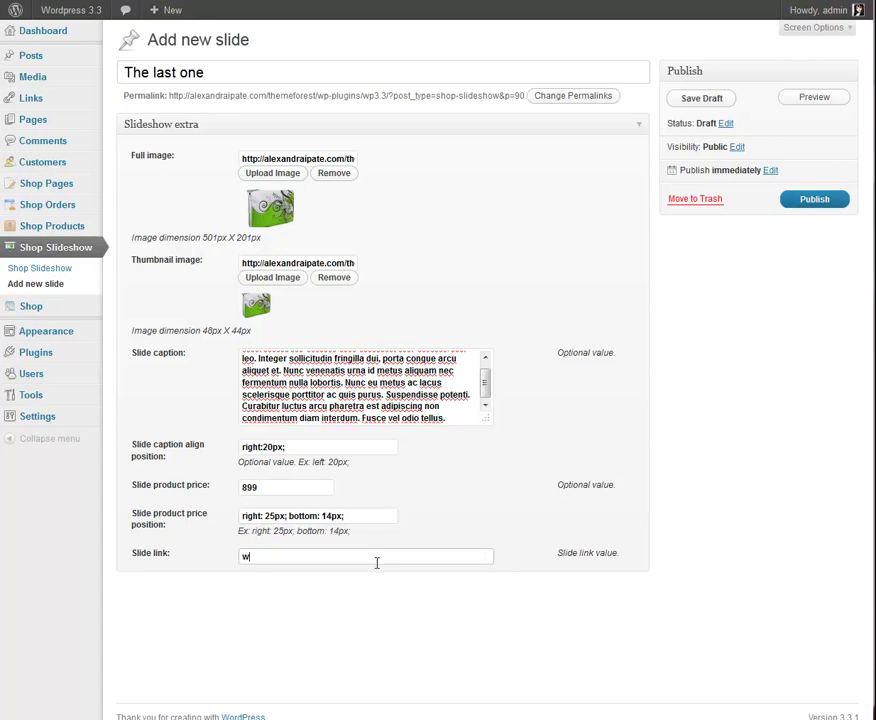
type("www.web")
left_click(808, 200)
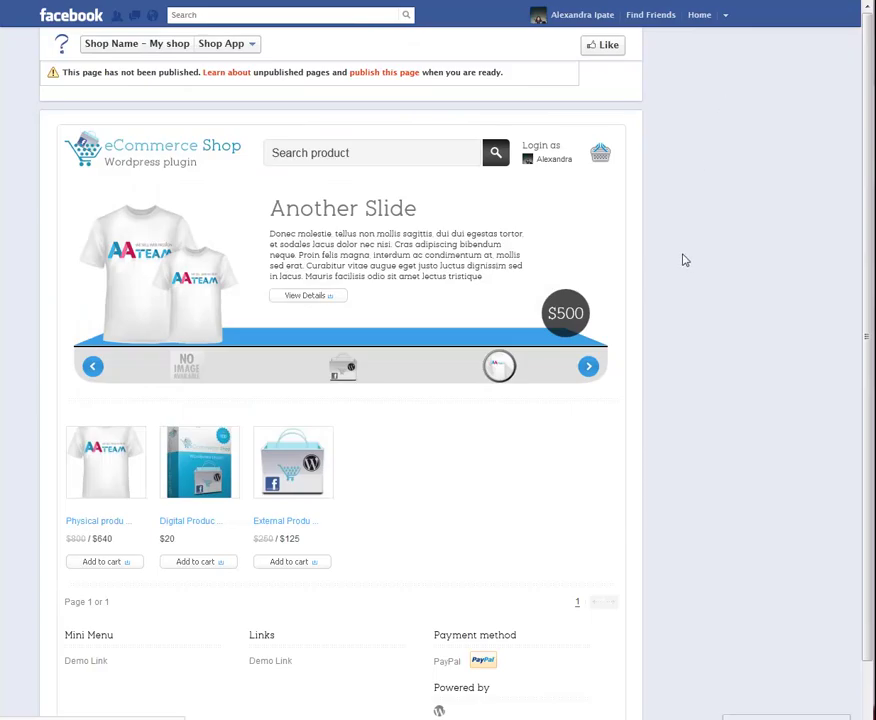
- Reload the Facebook shop and view the added slides, including "The last one", in its slideshow
key("F5")
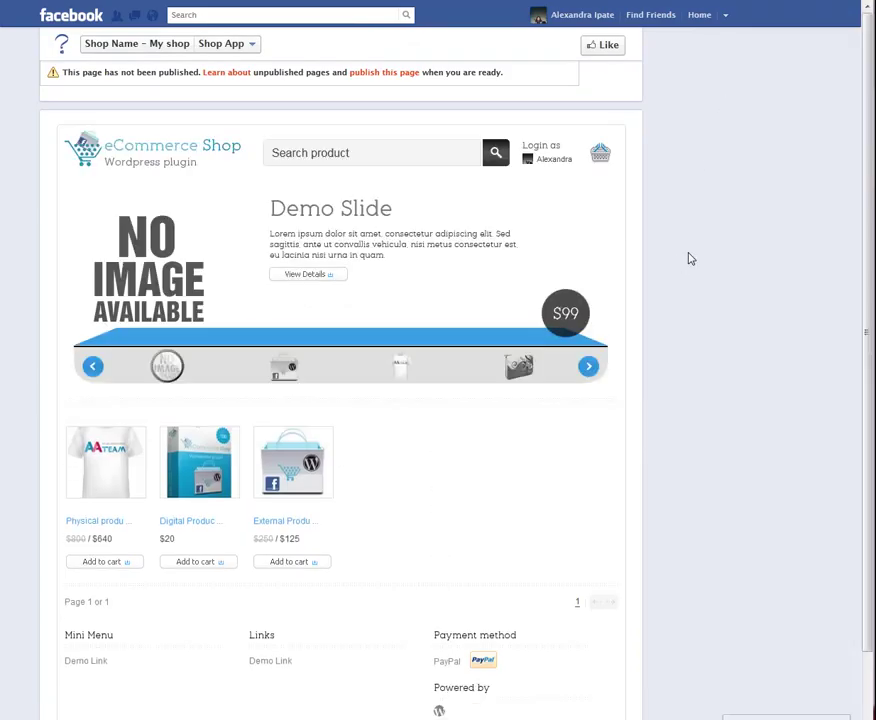
left_click(278, 372)
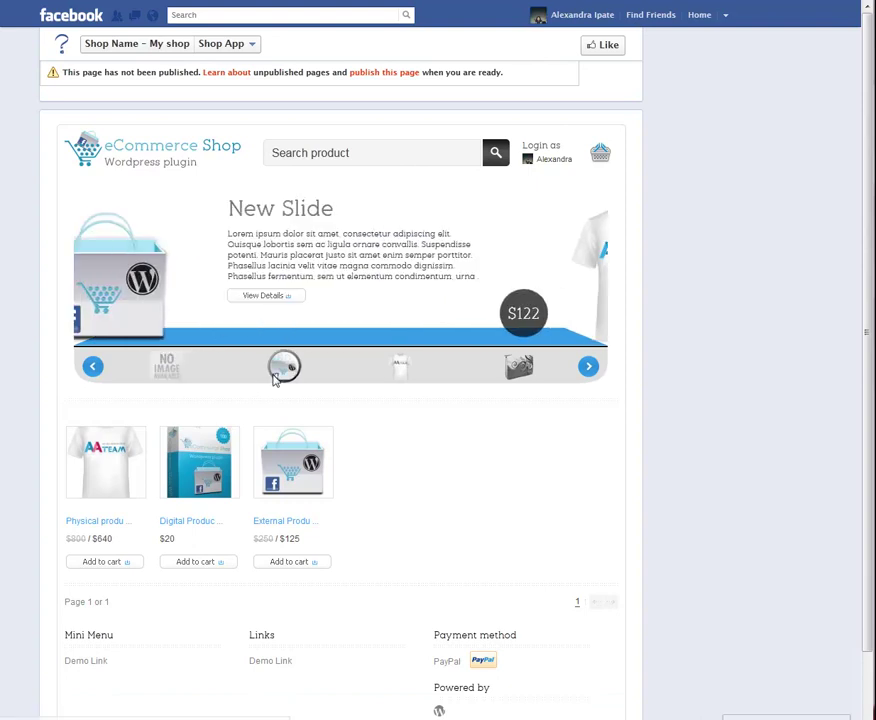
left_click(408, 368)
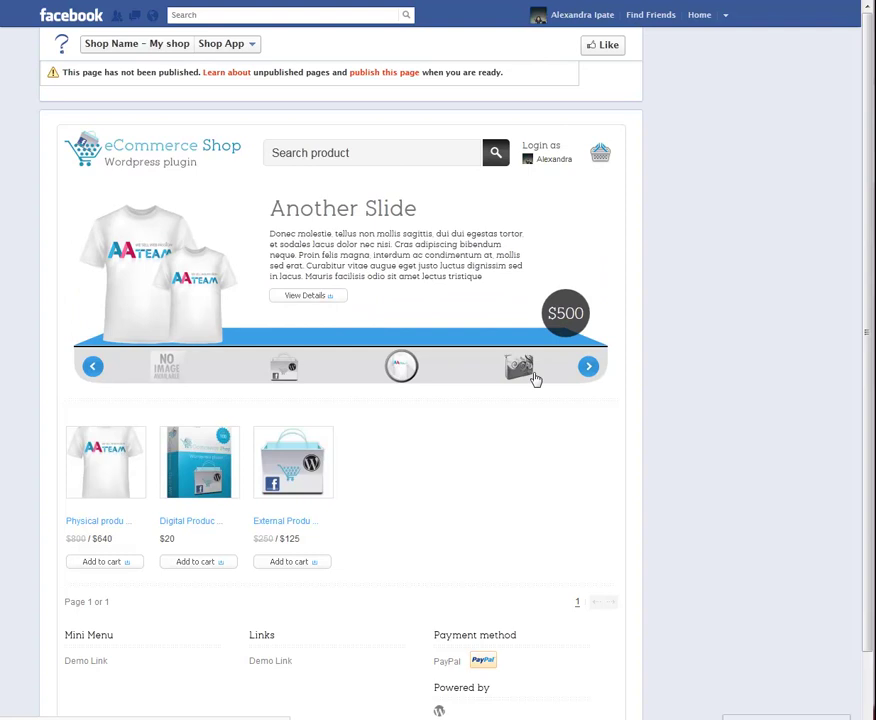
left_click(533, 374)
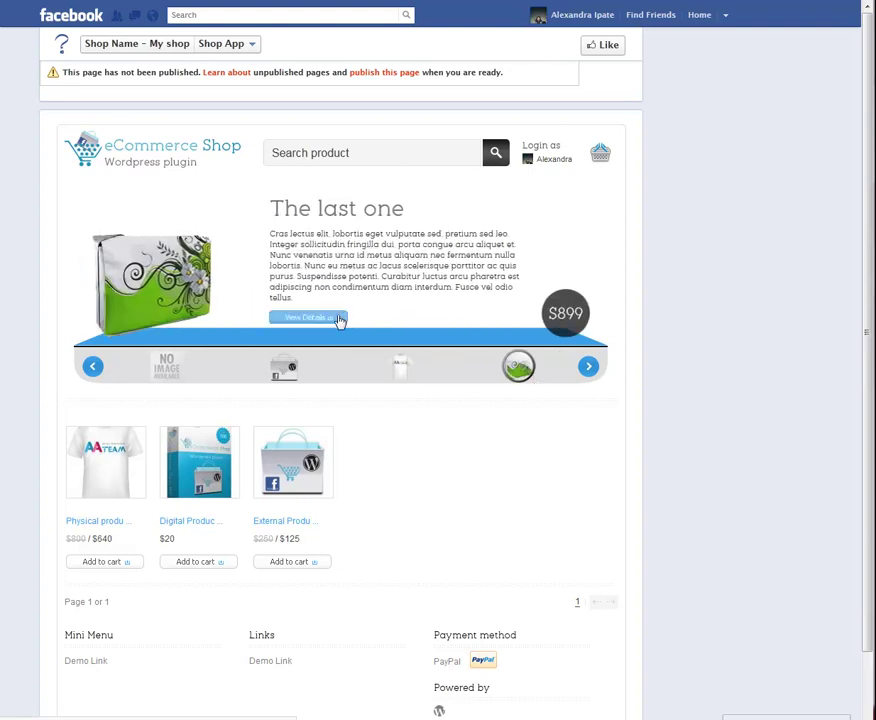
left_click(399, 368)
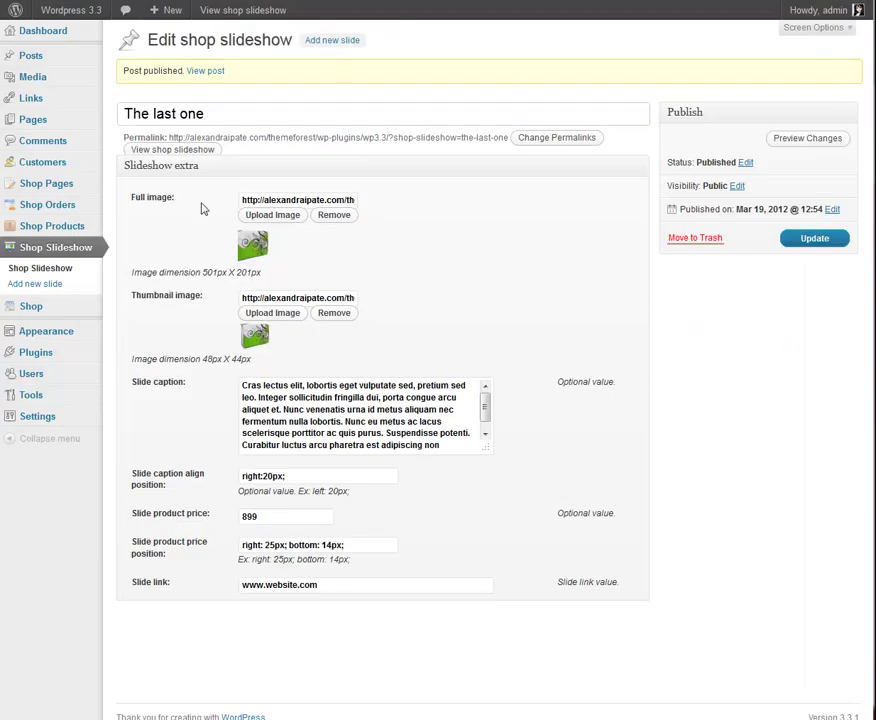
- Reorder the WordPress shop slideshow as New Slide, The last one, Demo Slide, Another Slide
left_click(64, 254)
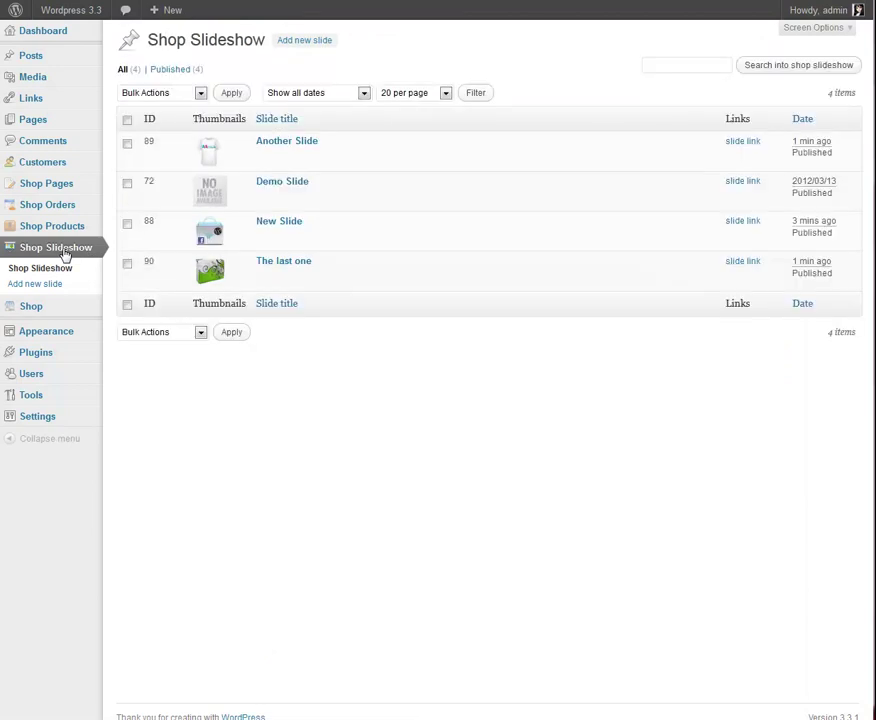
left_click_drag(429, 239, 424, 150)
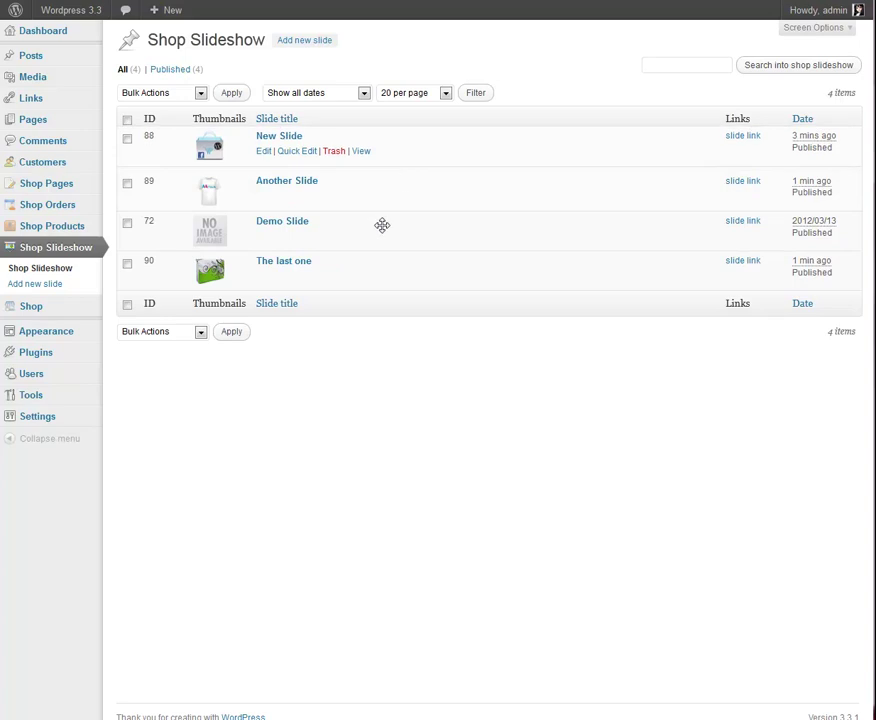
left_click_drag(422, 272, 409, 182)
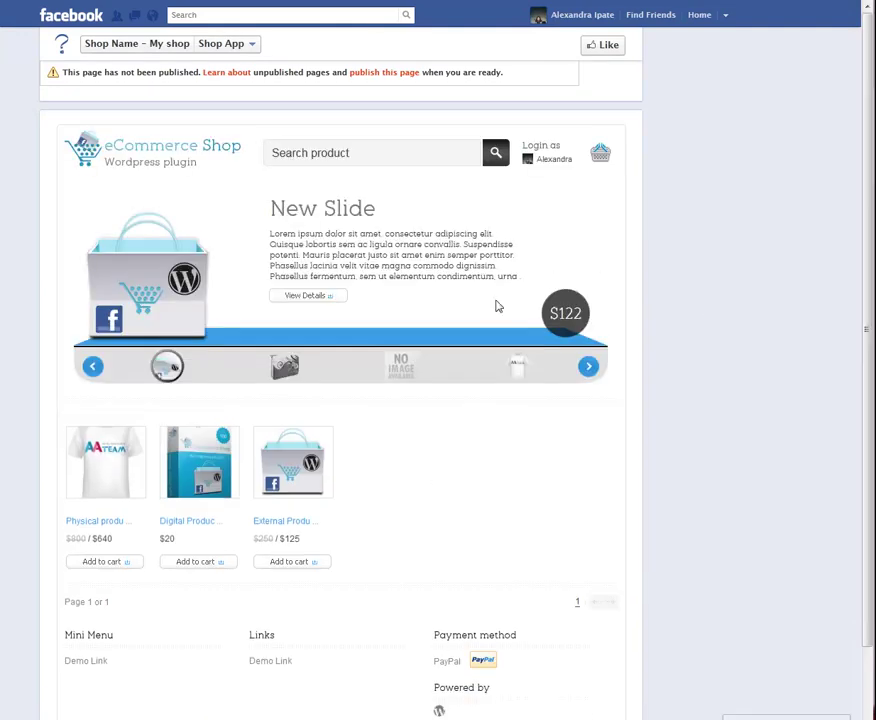
- Go through all the slides in the Facebook shop's slideshow to check their new order
left_click(272, 368)
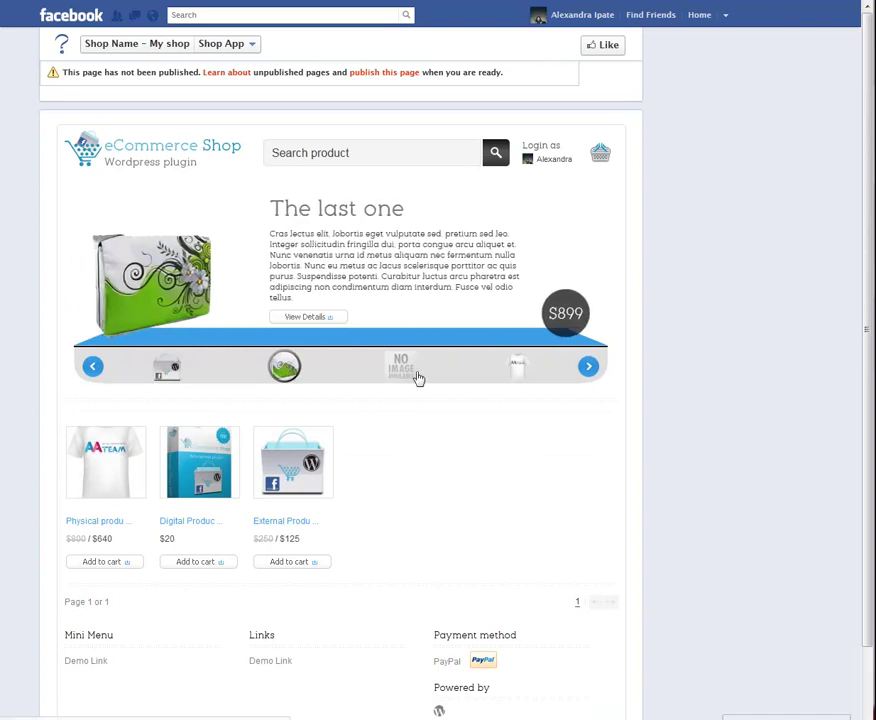
left_click(414, 378)
left_click(528, 372)
left_click(162, 375)
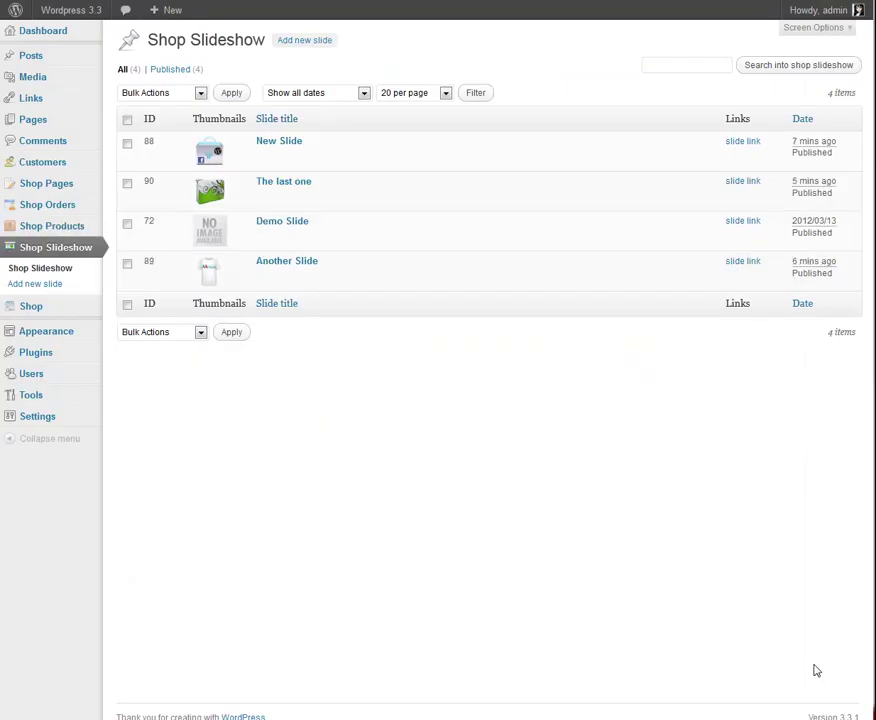
- Add a new shop product titled "Product" with the Lorem Ipsum paragraph starting "Nunc vel neque" as its description
mouse_move(61, 236)
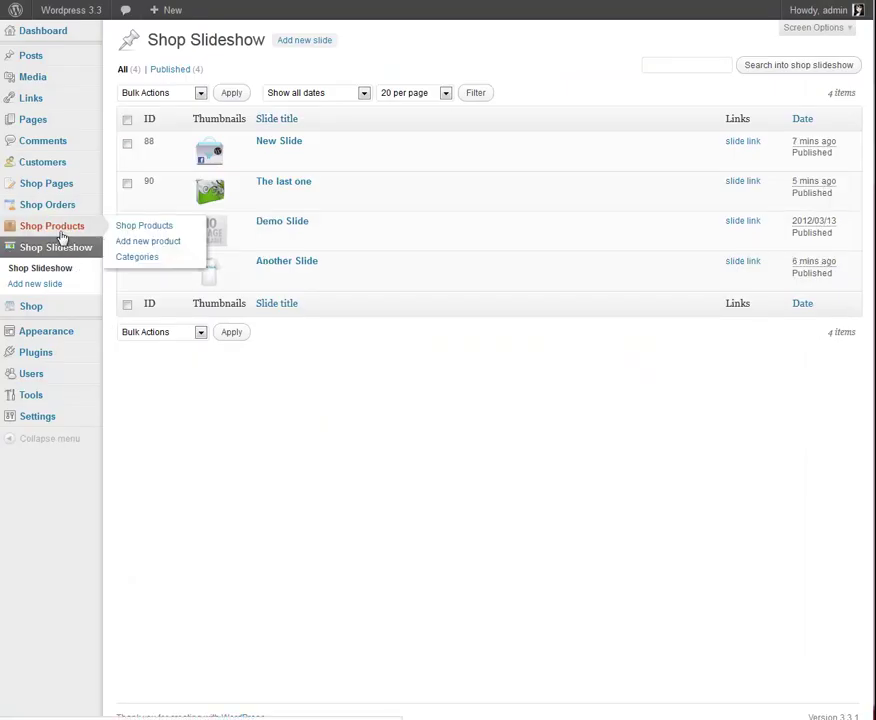
left_click(61, 236)
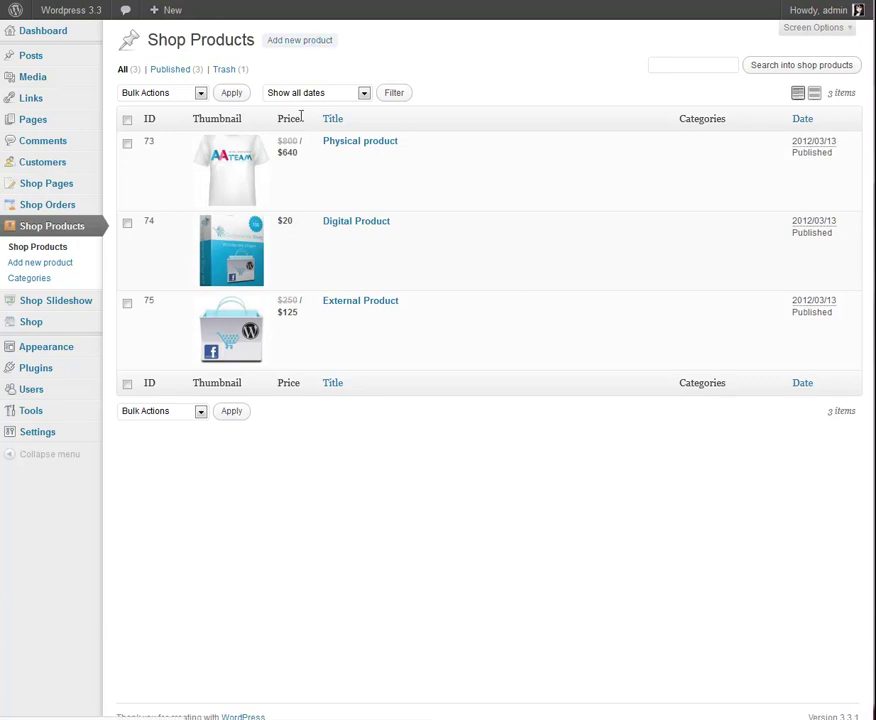
type("duct")
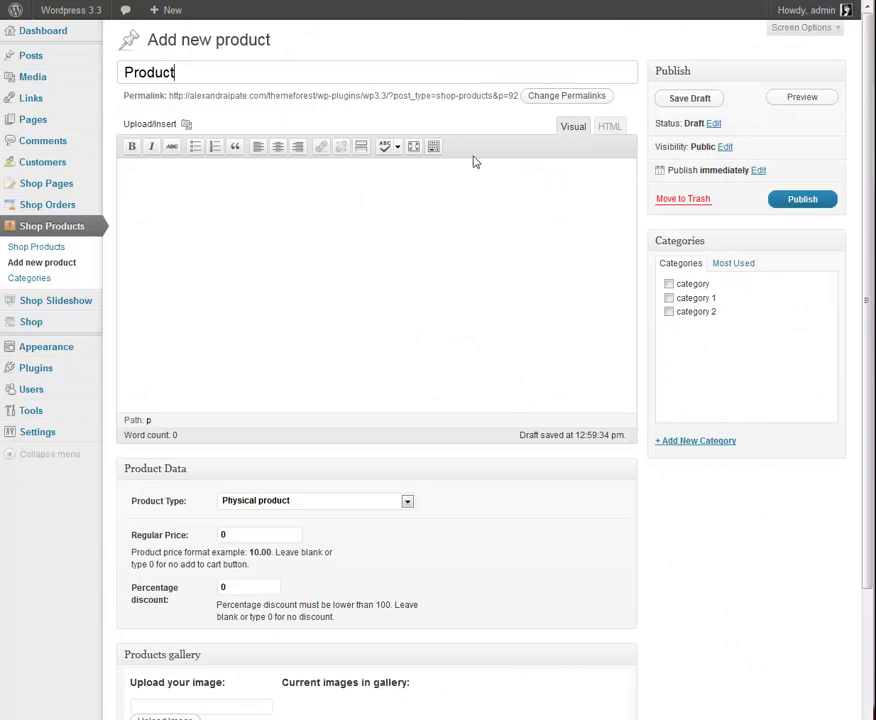
left_click(520, 205)
type("Nunc vel neque id sem condimentum sagittis. Cras auctor rutrum risus, ut volutpat massa congue sed. Sed laoreet convallis elementum. Curabitur scelerisque sollicitudin dui, sit amet posuere massa euismod eget. Suspendisse nulla lacus, convallis ac faucibus et, mattis ac elit. Phasellus congue, tellus sed viverra rutrum, libero sapien blandit odio, a luctus purus massa eget ipsum. Sed luctus consequat risus, vel dictum velit luctus eget. Aliquam suscipit fermentum velit, ac tincidunt dui iaculis sed. Donec non nisl cursus nisl iaculis aliquet sit amet id nisl. Morbi semper dolor eget dolor congue a dignissim diam dictum. Class aptent taciti sociosqu ad litora torquent per conubia nostra, per inceptos himenaeos. Proin urna ante, rhoncus quis auctor in, vestibulum non leo. Suspendisse sit amet sagittis leo. Phasellus ac velit orci, in interdum quam. Fusce vel tempus risus. Praesent vel metus magna.")
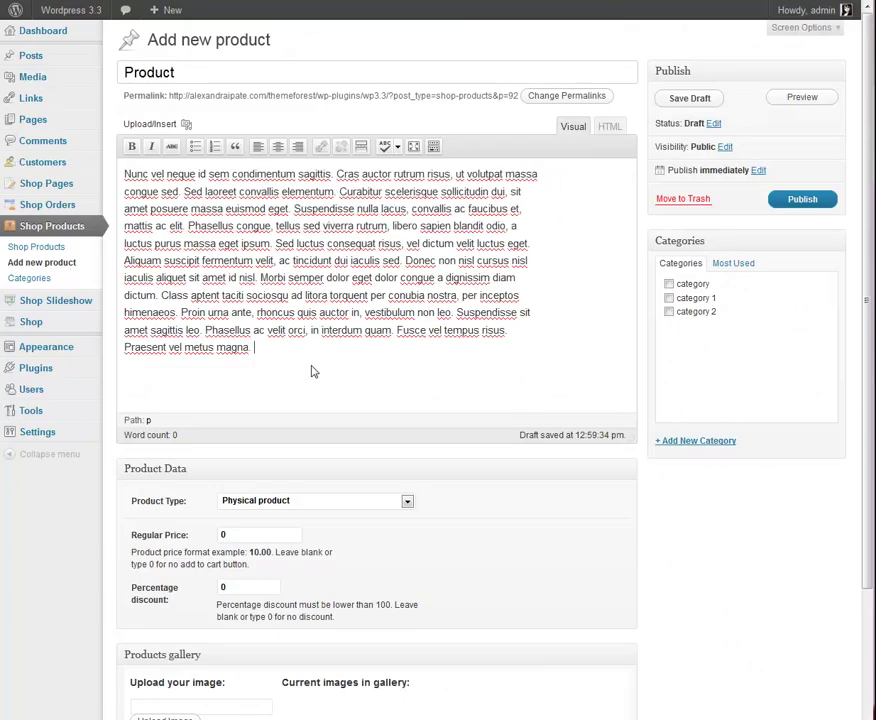
- Keep the type as Physical product and set the regular price to 366 with a 10 percent discount
left_click(303, 500)
left_click(290, 517)
left_click_drag(274, 531, 211, 535)
type("366")
left_click(240, 587)
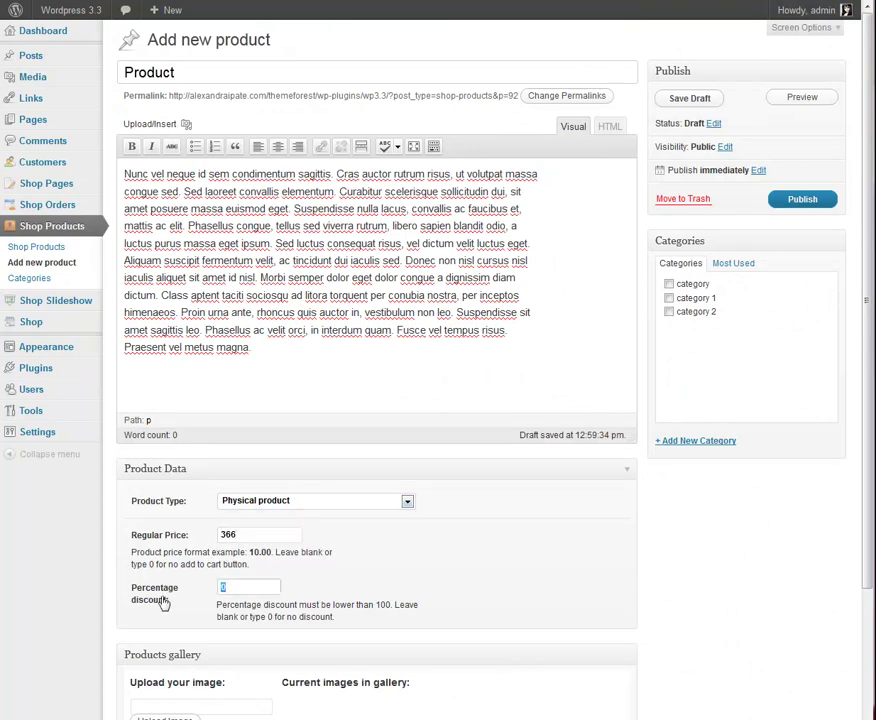
- Upload 51hBywhoPbL._SL500_AA300_.jpg and 41NdFK6Li0L._AA300_.jpg to the product's gallery
scroll(200, 590, "down", 2)
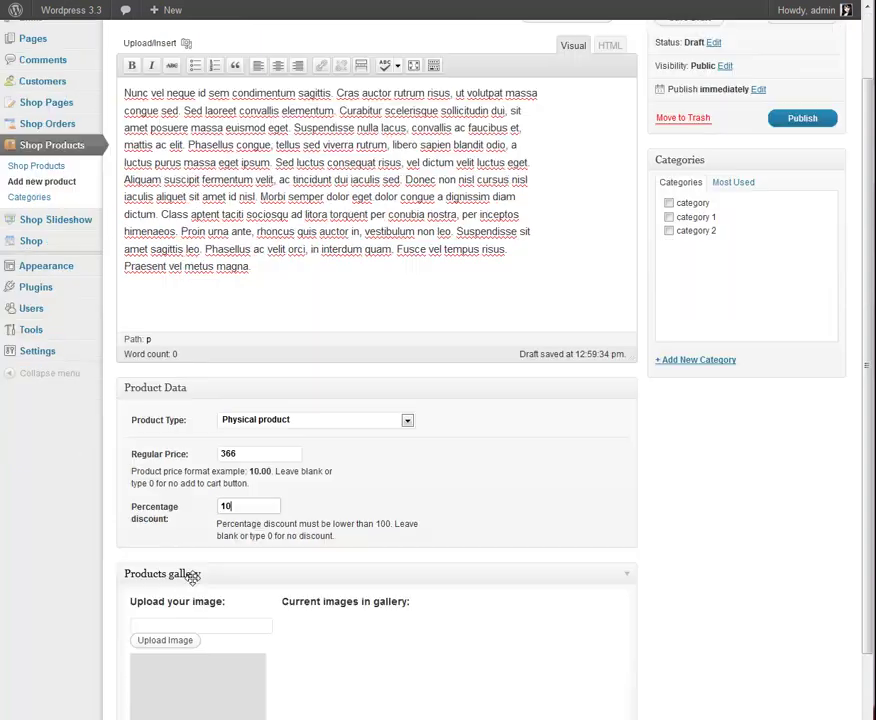
left_click(176, 643)
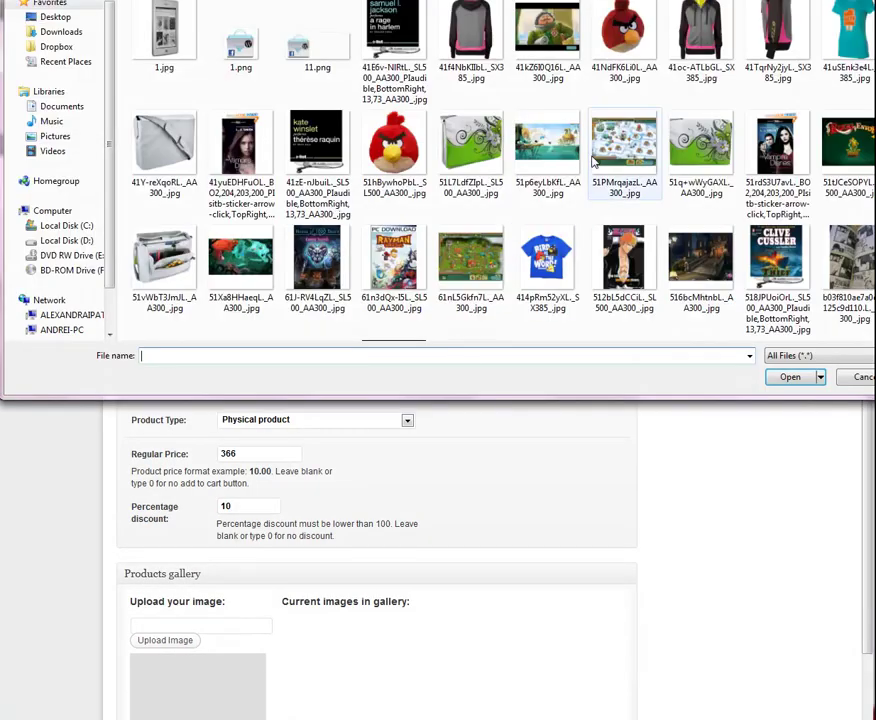
double_click(400, 160)
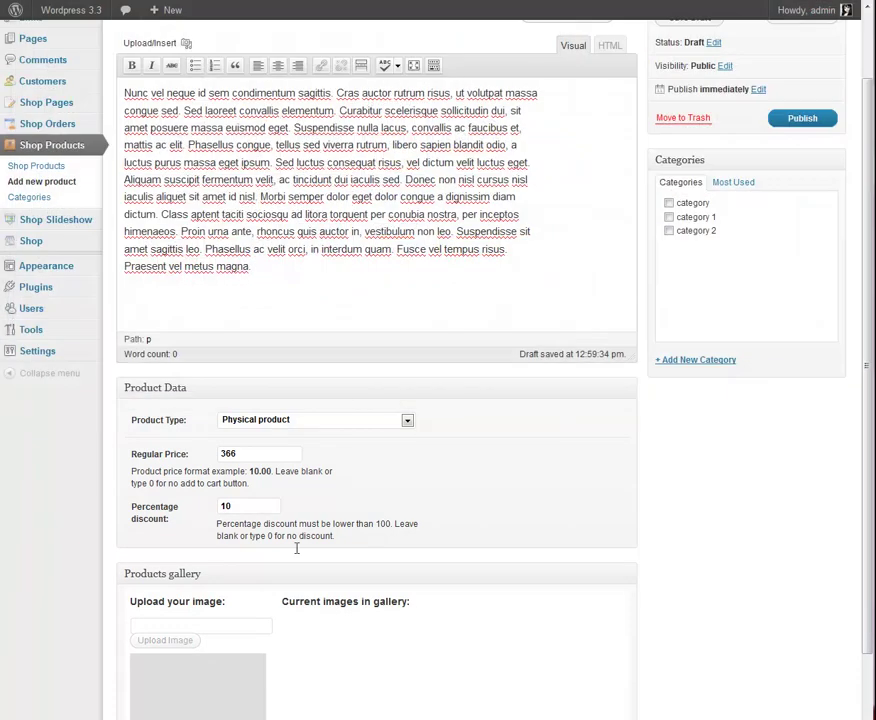
left_click(165, 643)
double_click(622, 25)
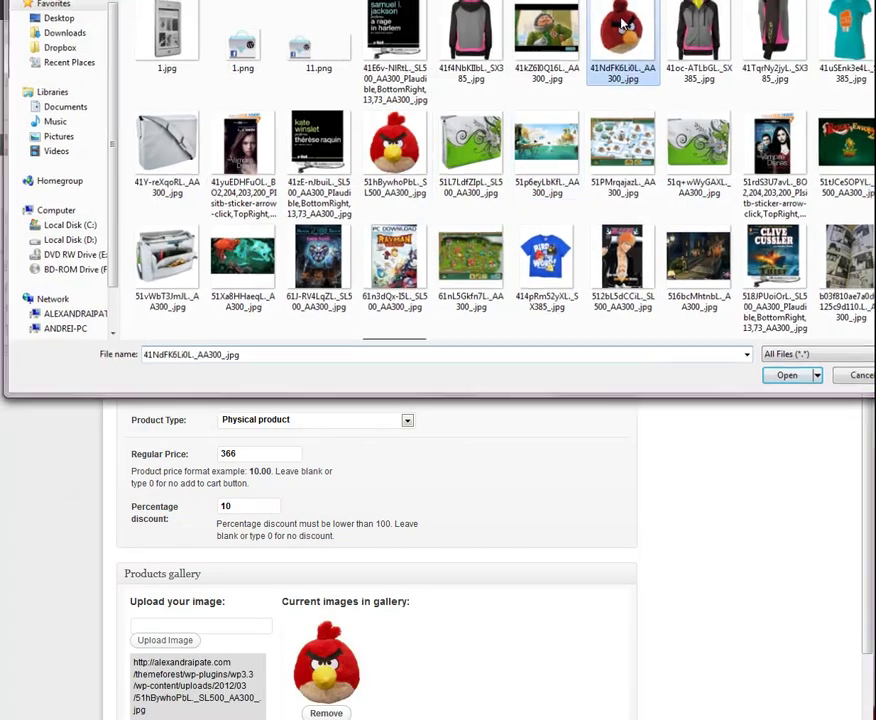
scroll(557, 274, "down", 2)
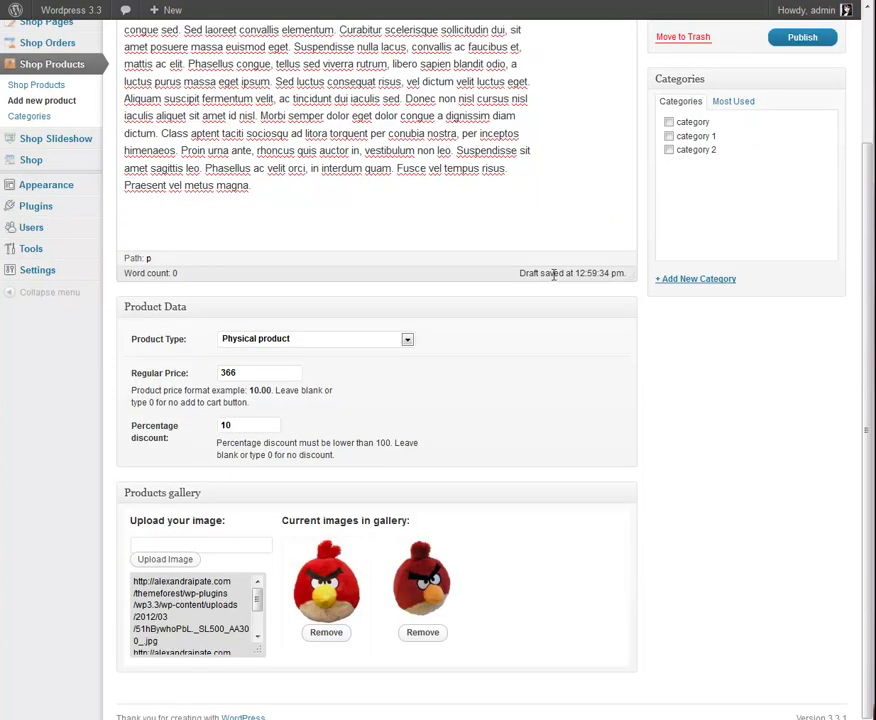
- Assign the product to "category", publish it and open it in the Facebook shop
scroll(554, 276, "up", 3)
left_click(687, 287)
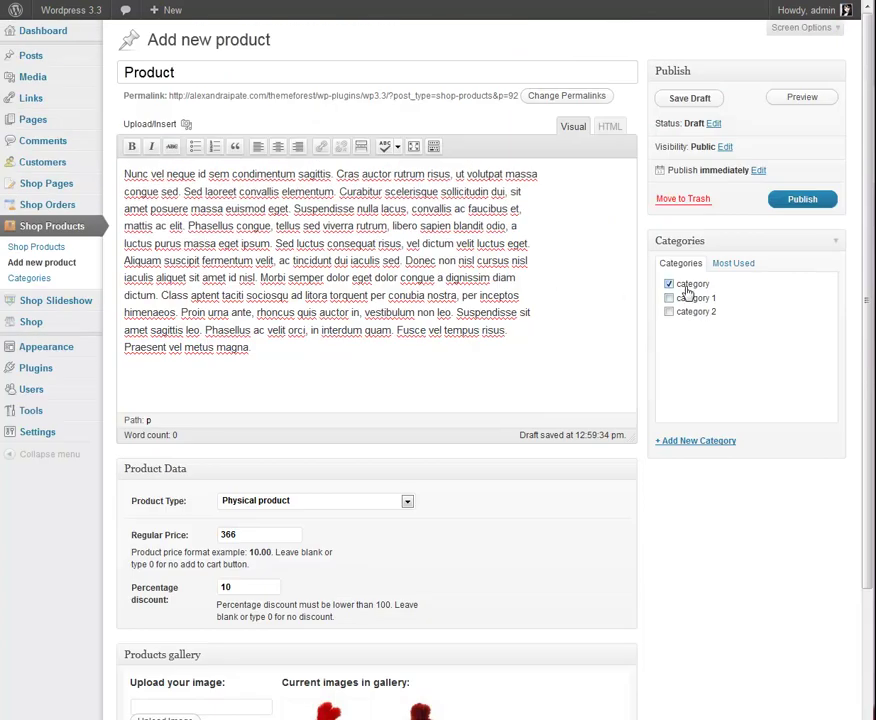
scroll(687, 291, "down", 3)
scroll(686, 486, "up", 3)
left_click(801, 200)
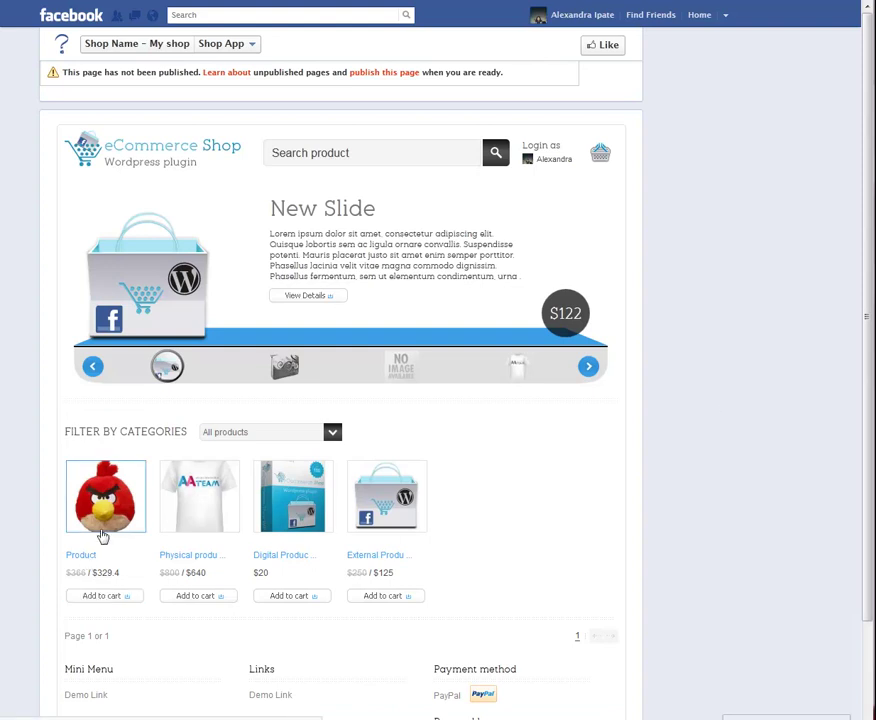
left_click(102, 535)
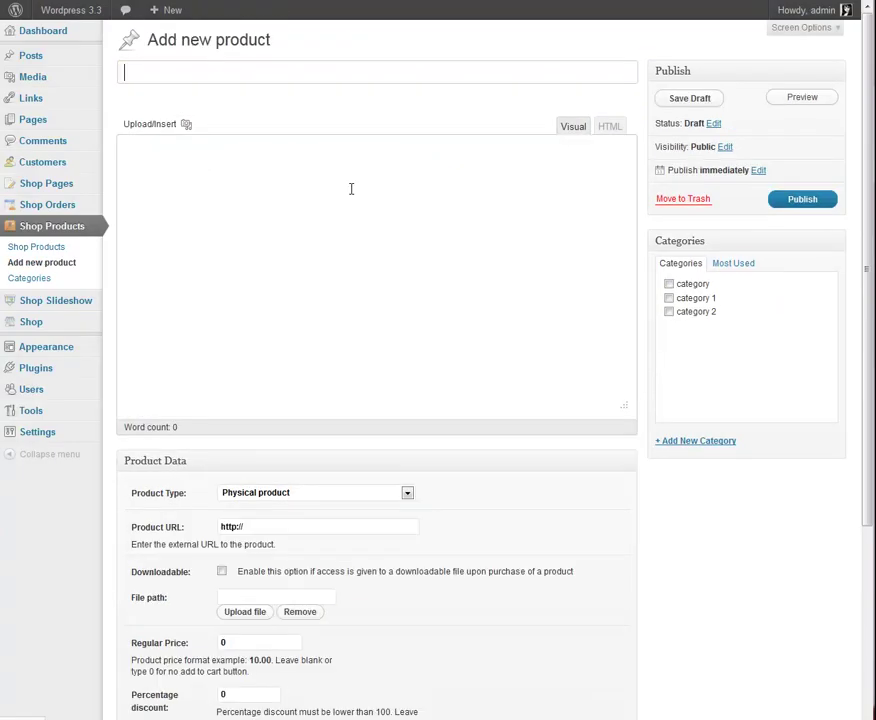
- Add a product titled "Another product" and copy the Lorem Ipsum page's last paragraph, starting "Integer tristique", into its description
type("Another")
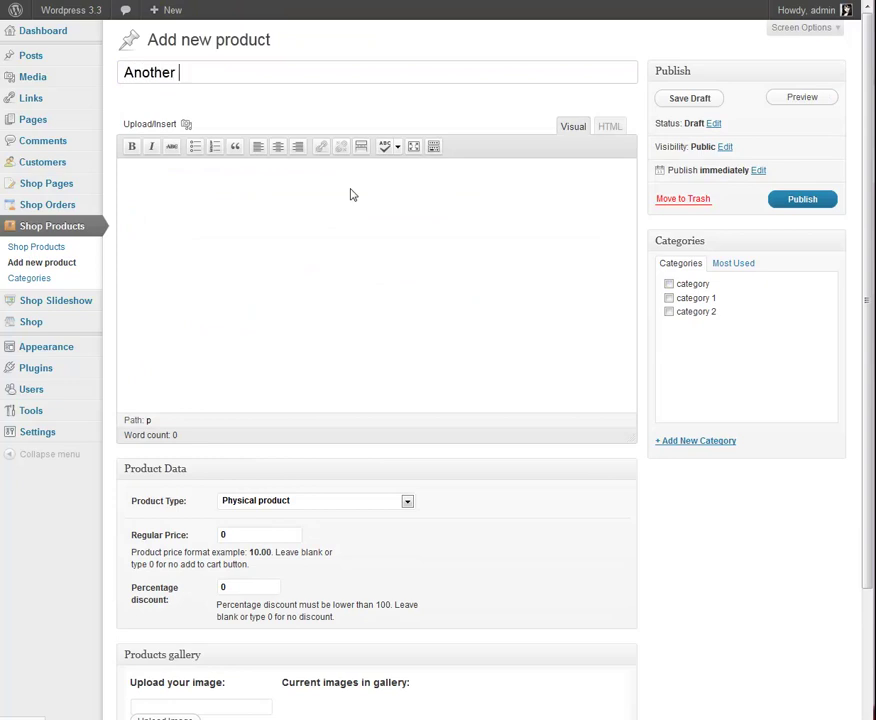
type(" prod")
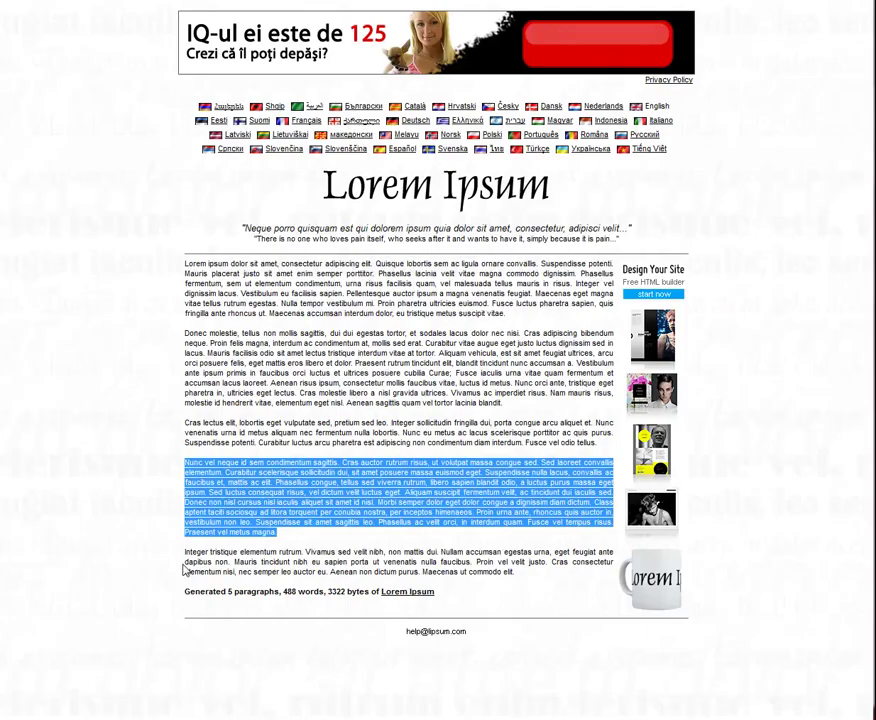
left_click_drag(185, 552, 528, 577)
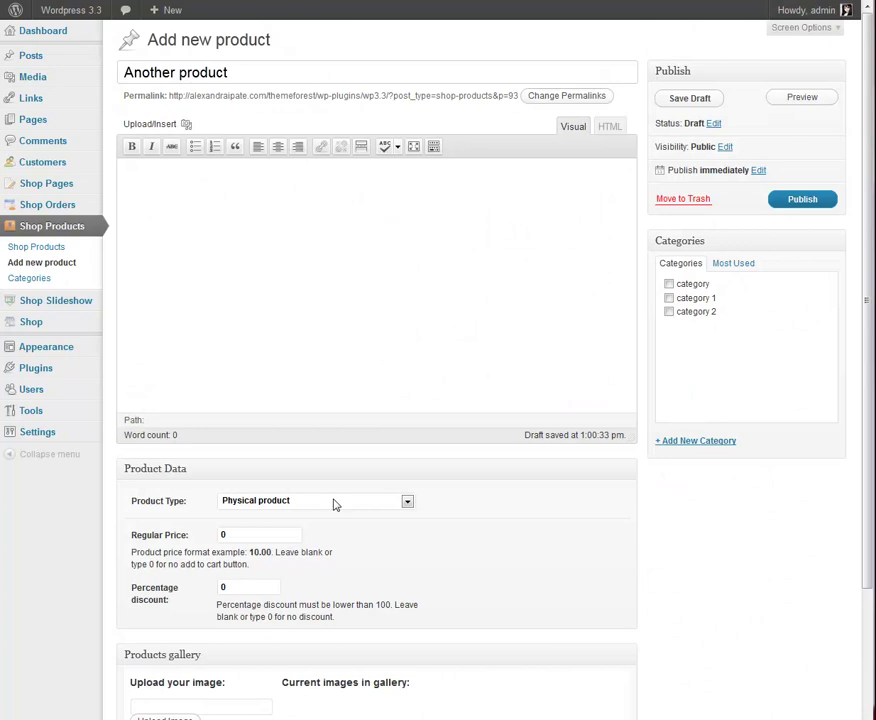
type("Integer tristique elementum rutrum. Vivamus sed velit nibh, non mattis dui. Nullam accumsan egestas urna, eget feugiat ante dapibus non. Mauris tincidunt nibh eu sapien porta ut venenatis nulla faucibus. Proin vel velit justo. Cras consectetur elementum nisi, nec semper leo auctor eu. Aenean non dictum purus. Maecenas ut commodo elit.")
- Set the product type to Digital product and make it downloadable upon purchase
left_click(334, 502)
left_click(325, 528)
left_click(222, 534)
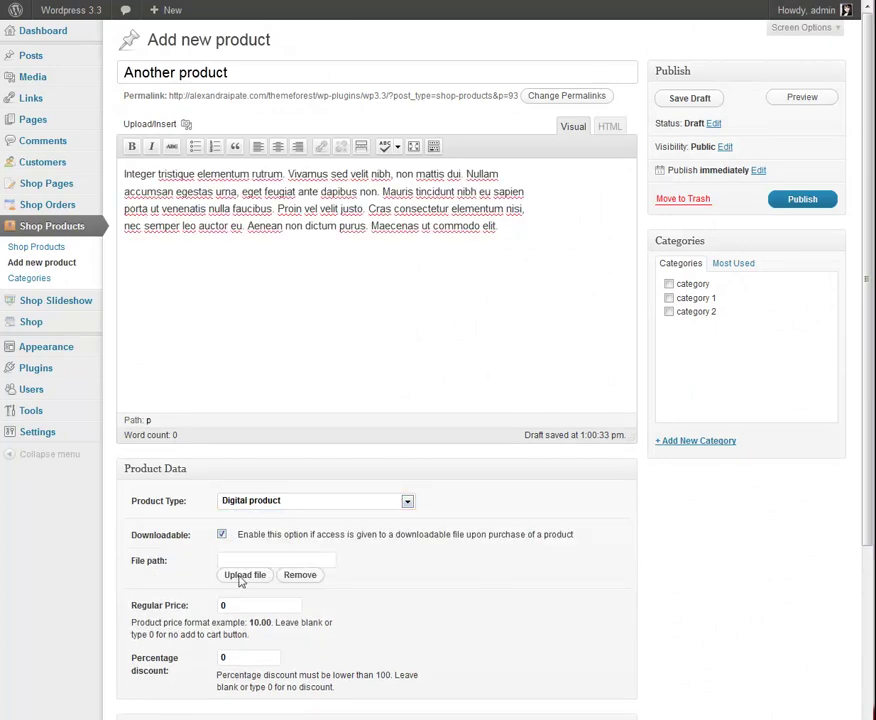
- Upload the open-book image beginning "b03f810ae7a0" as the downloadable file and set the regular price to 20
left_click(238, 576)
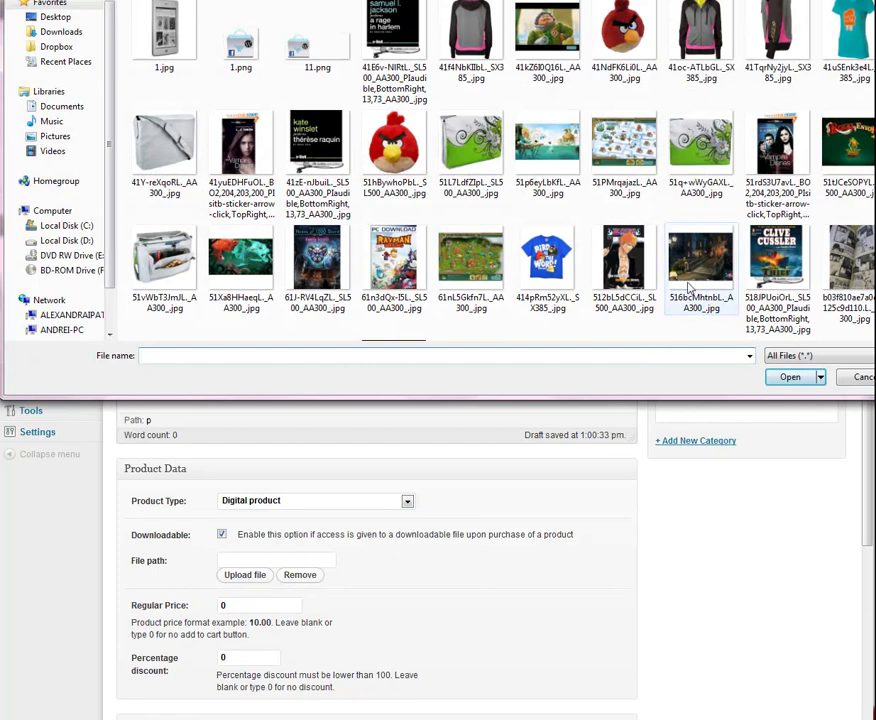
double_click(843, 270)
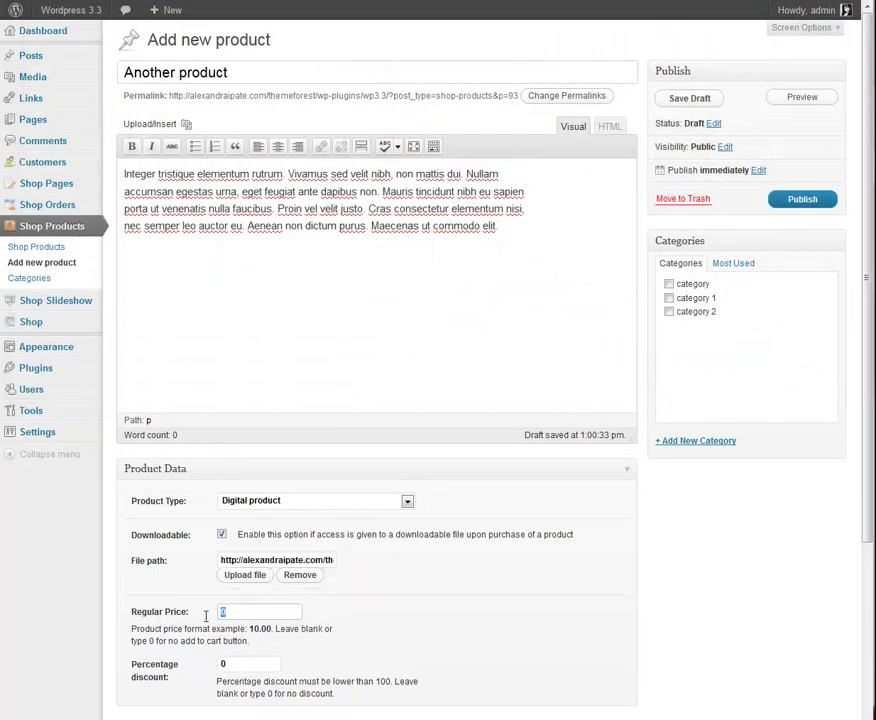
type("2")
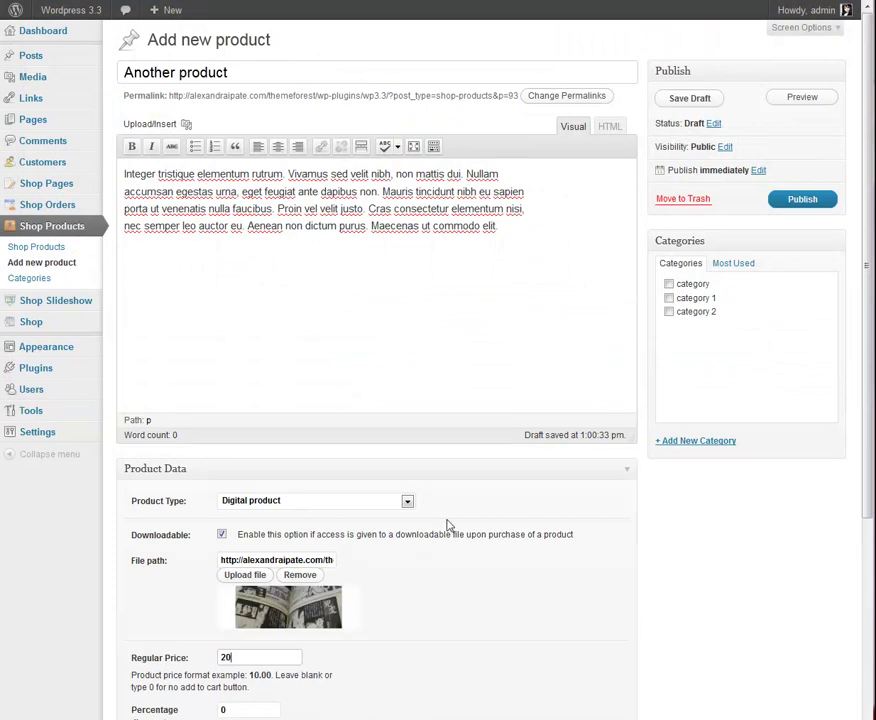
- Upload the gallery images 512bL5dCCiL (manga cover), 516bcMhtnbL (night staircase) and the open-book image beginning "b03f810ae7a0" to the product
scroll(448, 526, "down", 3)
scroll(444, 524, "down", 1)
left_click(155, 607)
double_click(623, 262)
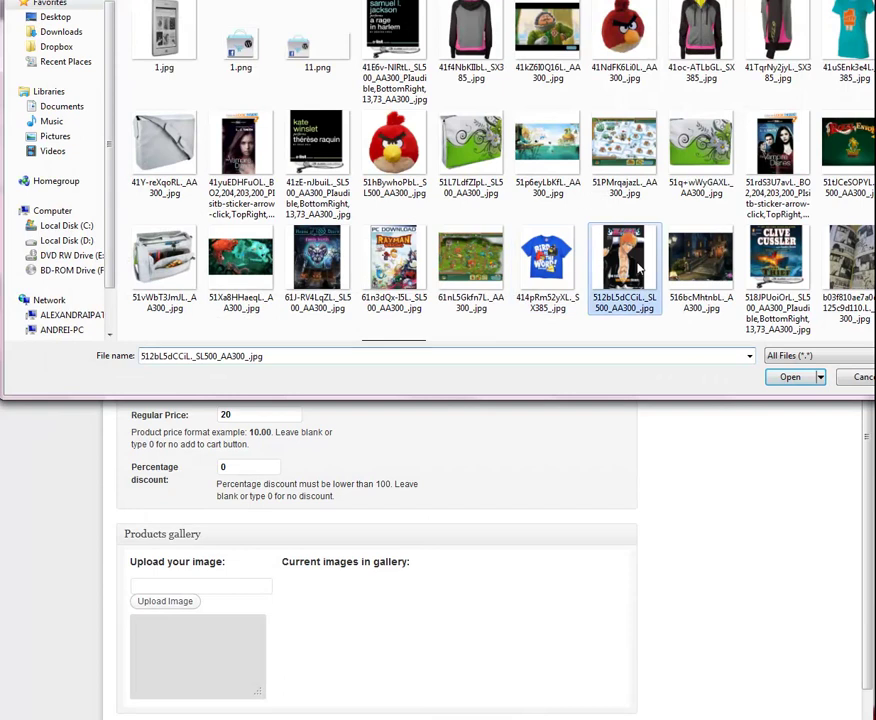
left_click(143, 603)
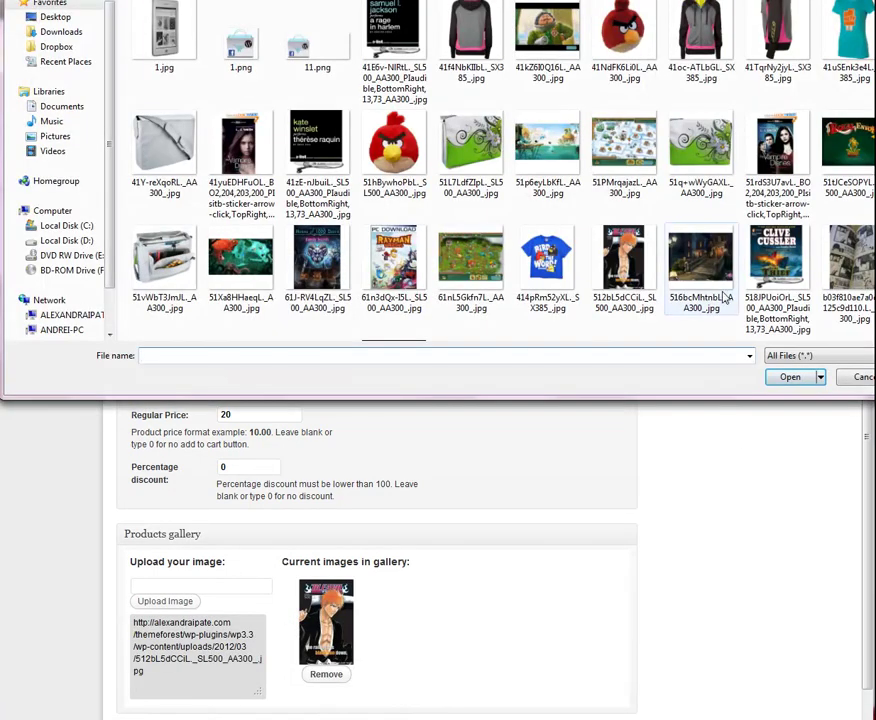
double_click(725, 297)
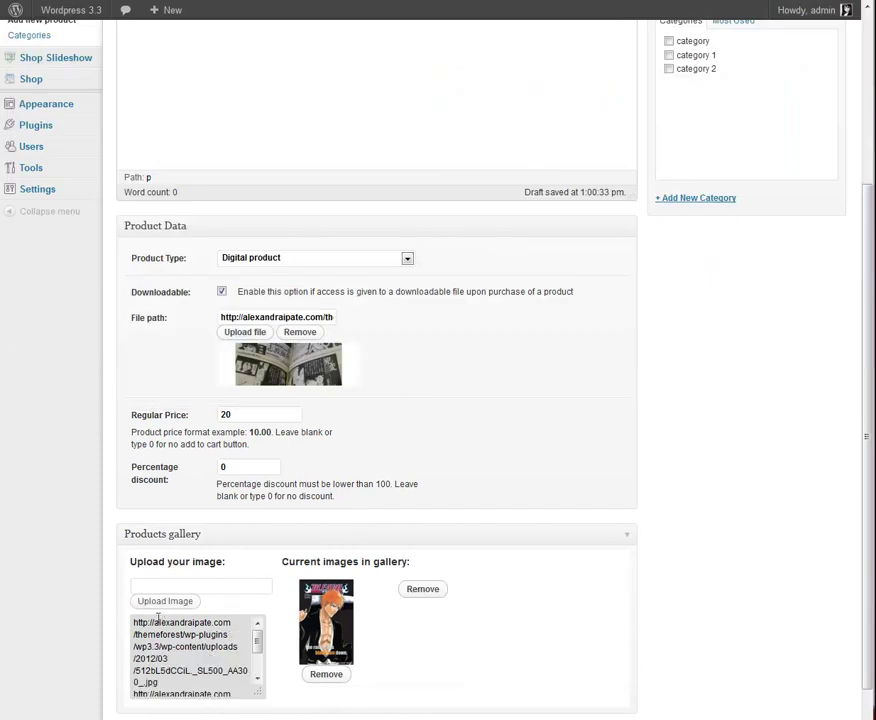
left_click(160, 604)
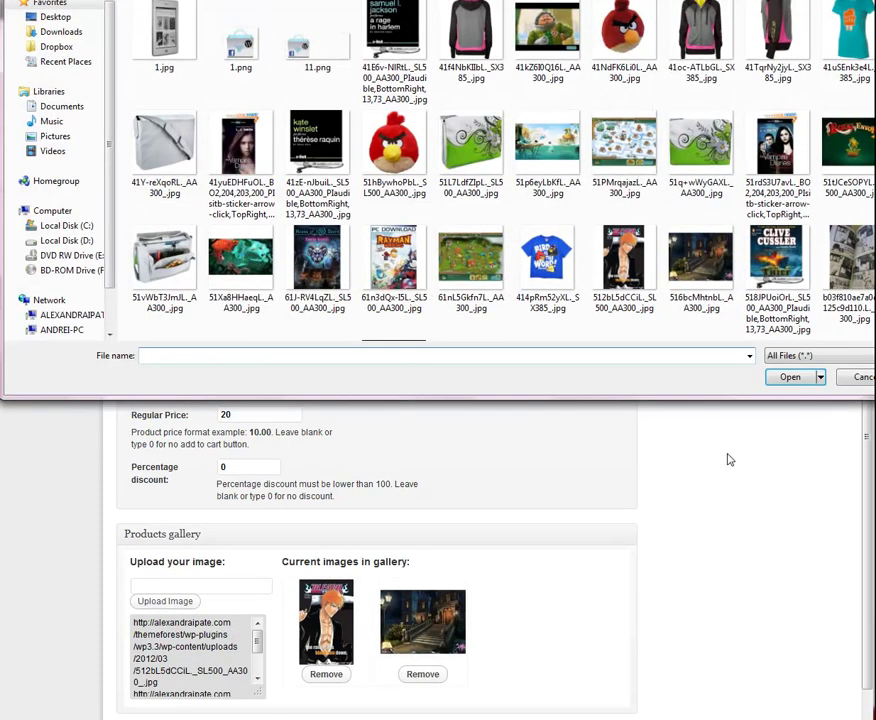
left_click(849, 245)
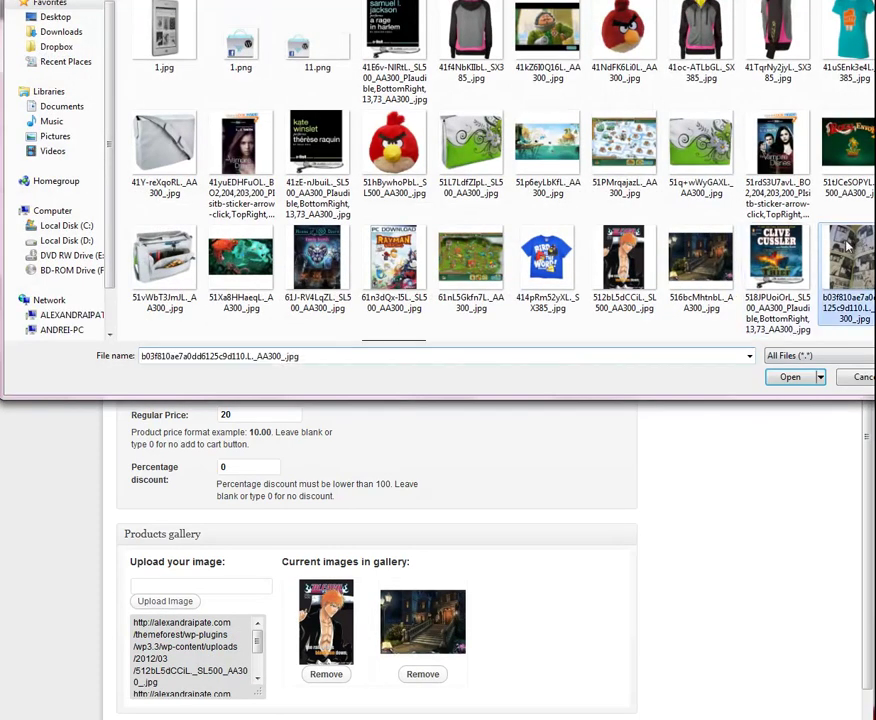
double_click(849, 245)
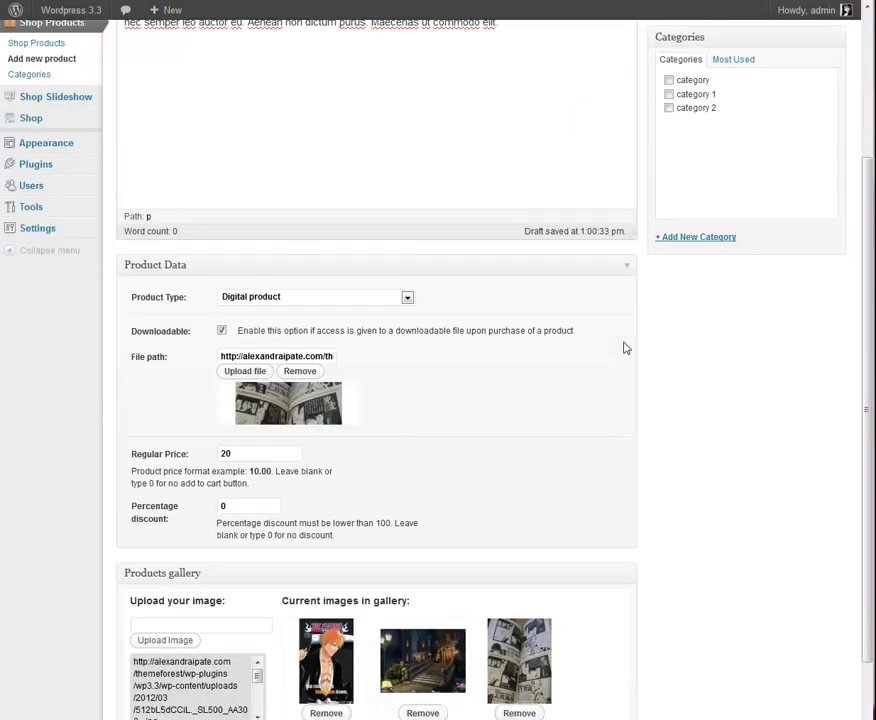
- Assign "Another product" to "category 2" and publish it
scroll(625, 348, "up", 3)
left_click(684, 314)
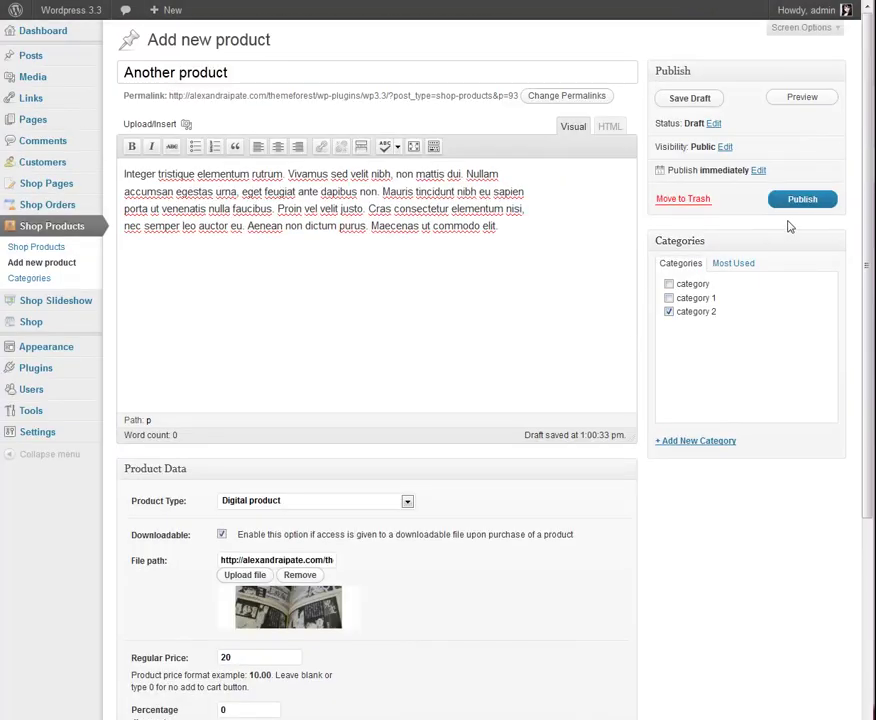
left_click(794, 208)
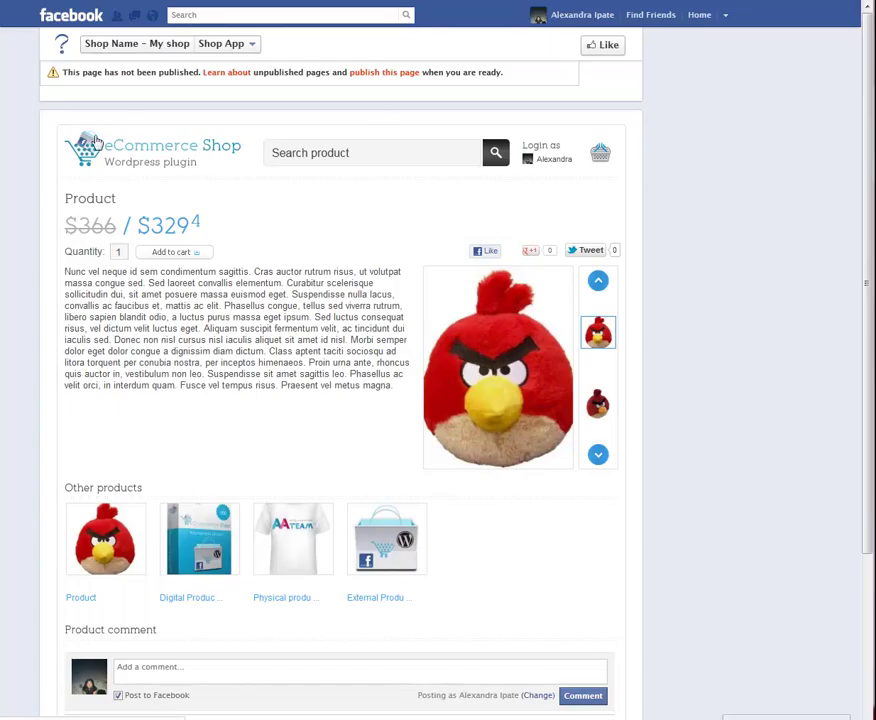
- Open "Another product" from the Facebook shop's home page and view its open-book gallery image enlarged
left_click(95, 141)
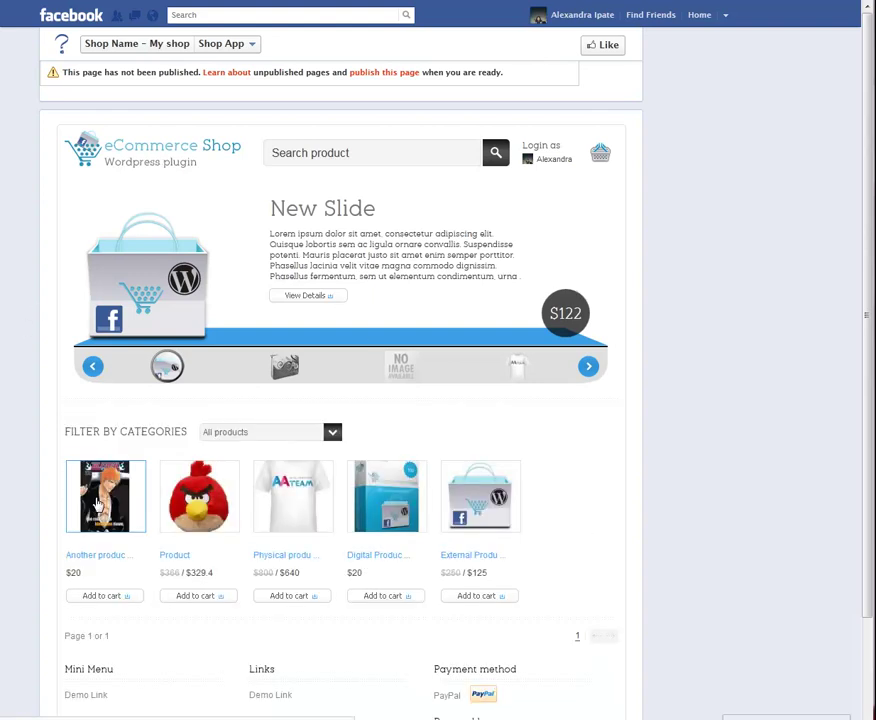
left_click(97, 505)
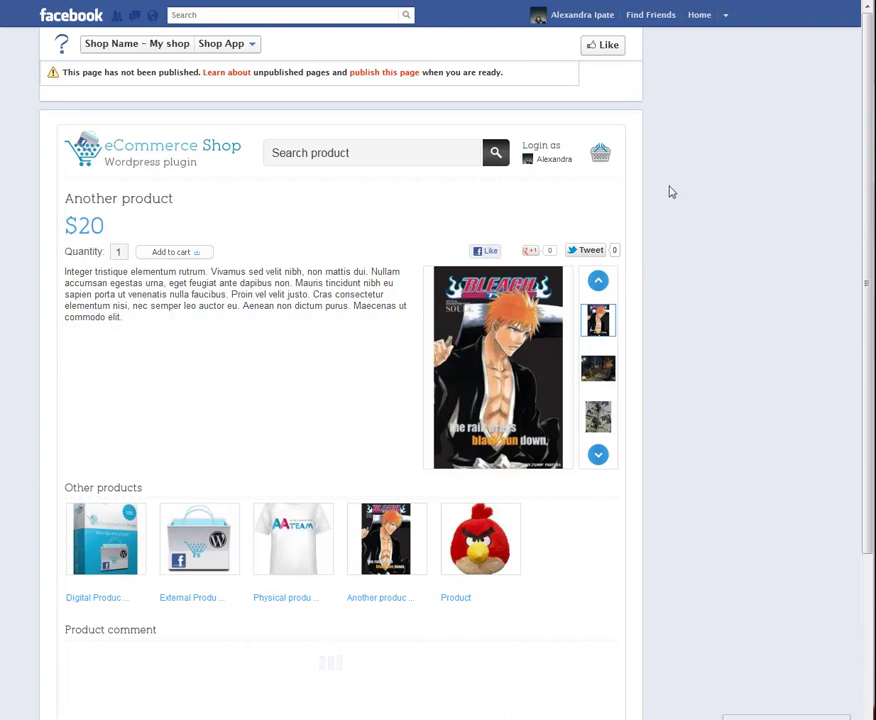
left_click(598, 420)
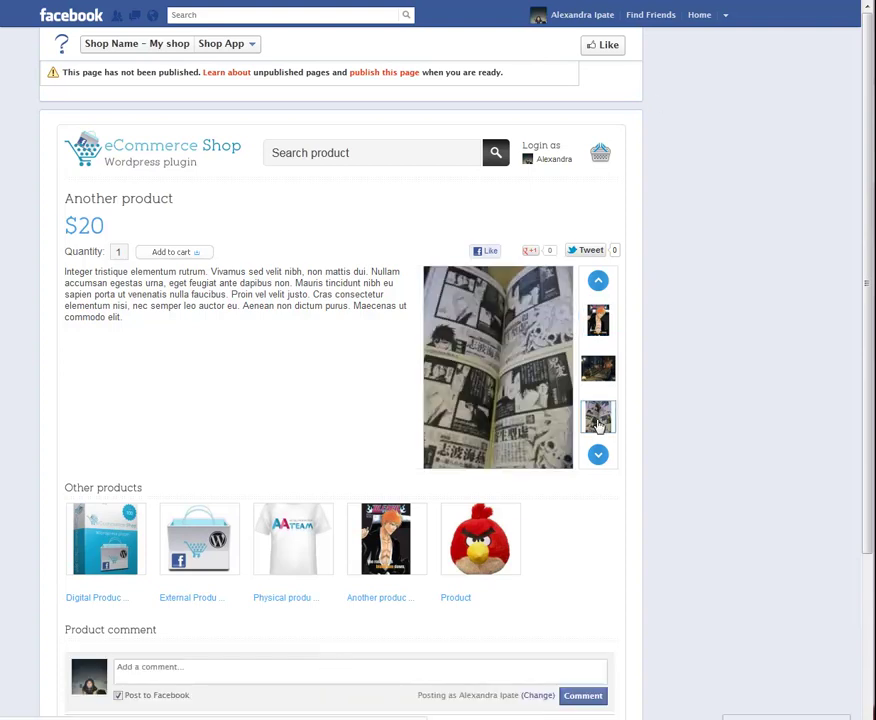
left_click(509, 378)
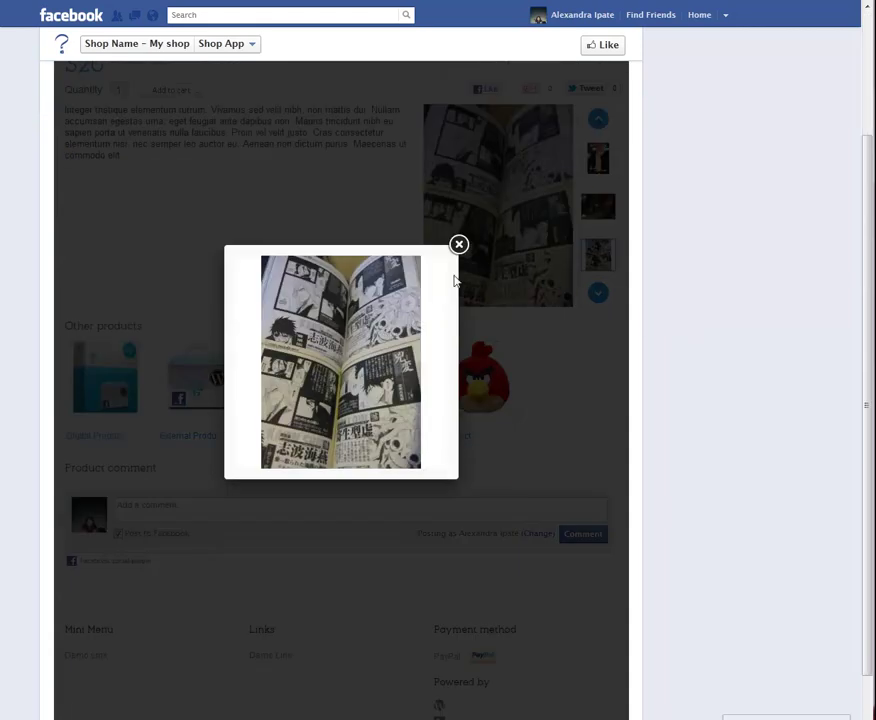
left_click(459, 245)
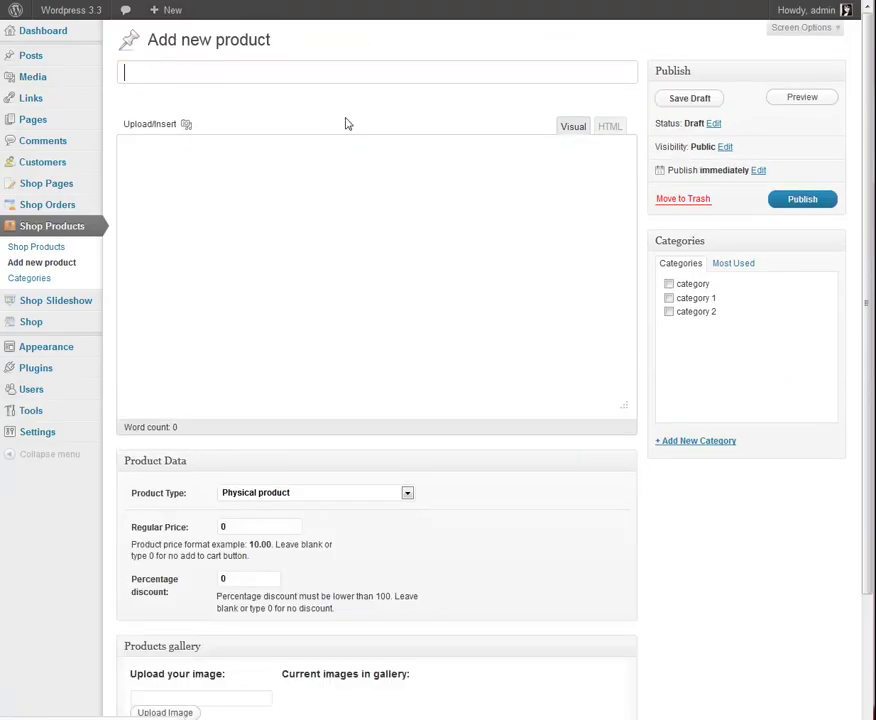
- Title a new shop product "Affiliate product"
type("Add")
key("BackSpace")
key("BackSpace")
key("BackSpace")
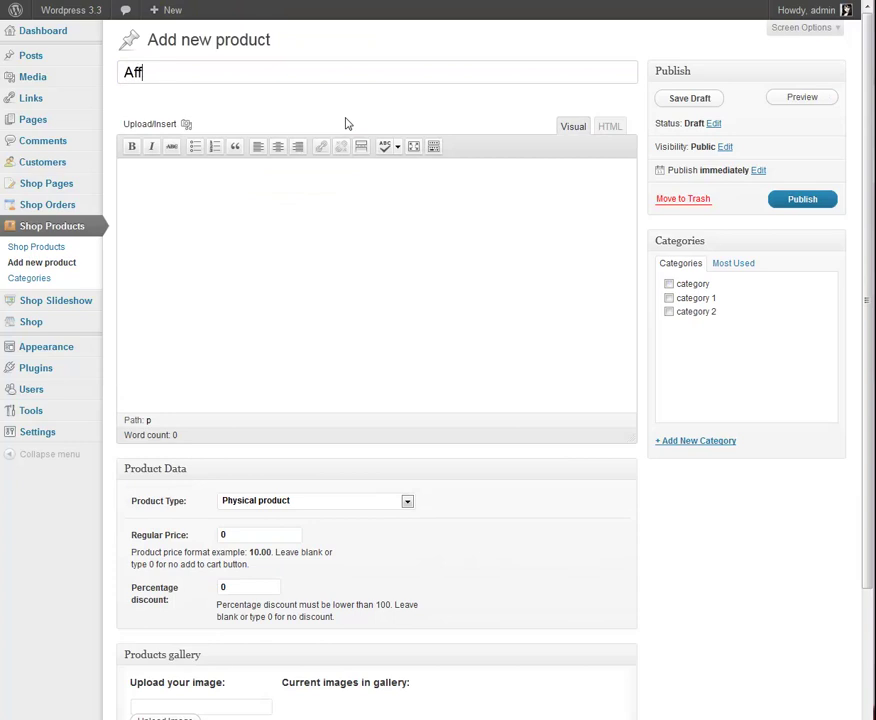
type("ffilate product")
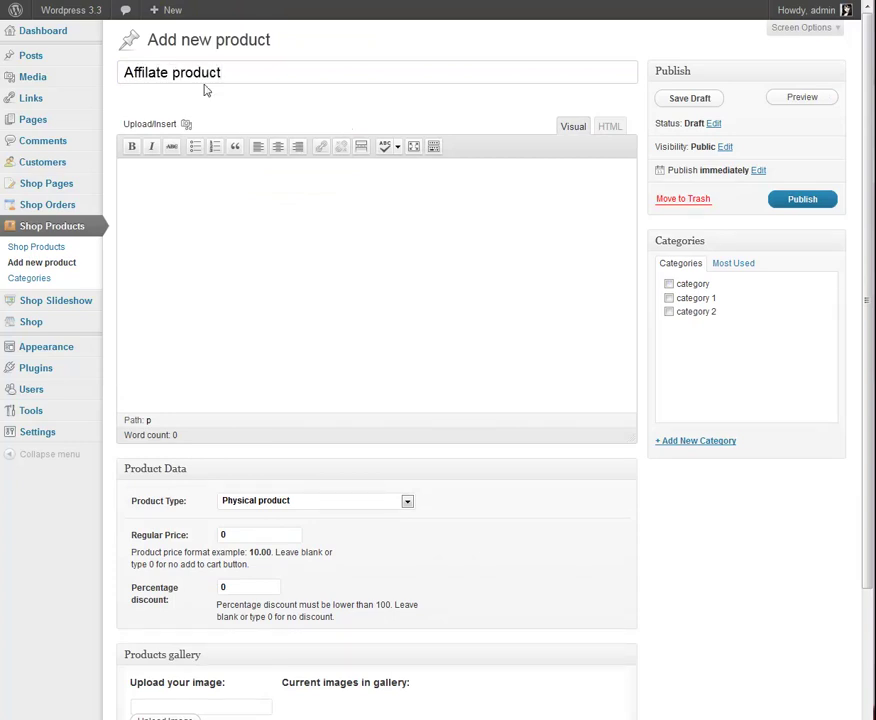
left_click(148, 72)
type("i")
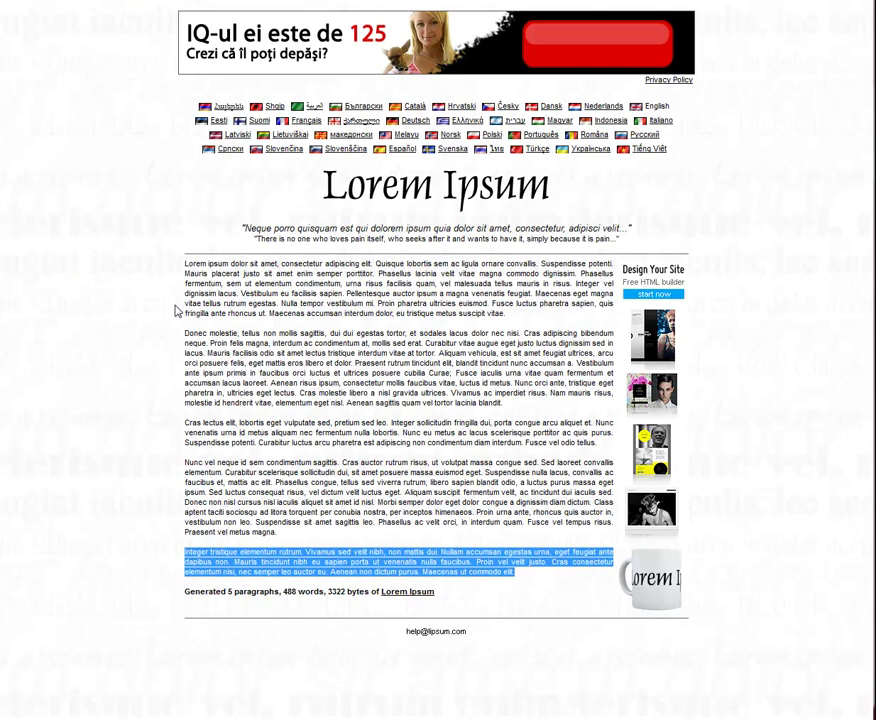
- Copy the Lorem Ipsum page's second paragraph, starting "Donec molestie", into the product description
left_click_drag(184, 333, 514, 412)
key("ctrl+c")
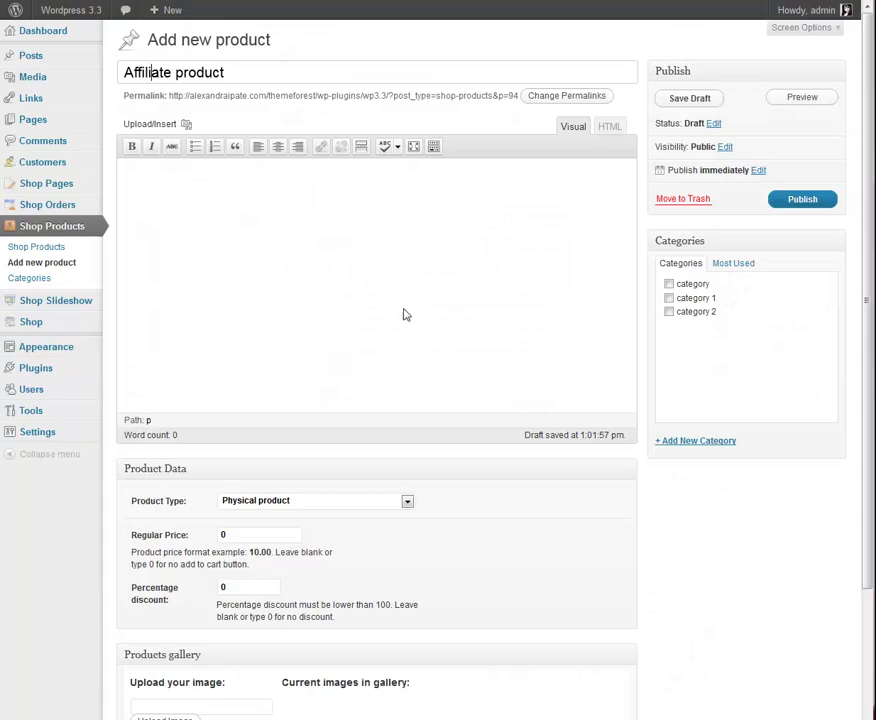
left_click(342, 299)
key("ctrl+v")
left_click(331, 506)
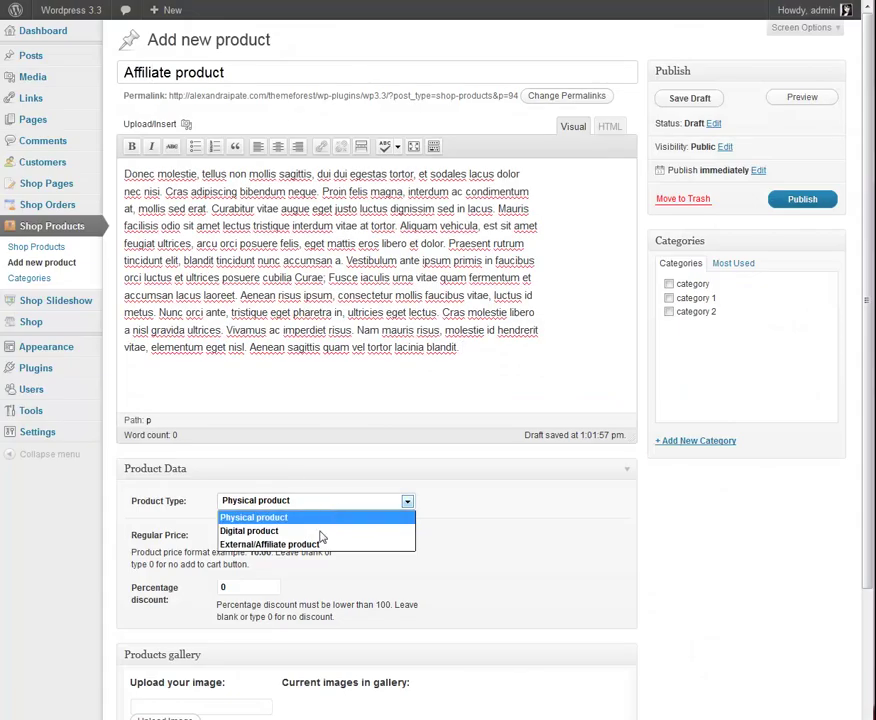
left_click(313, 545)
left_click(320, 538)
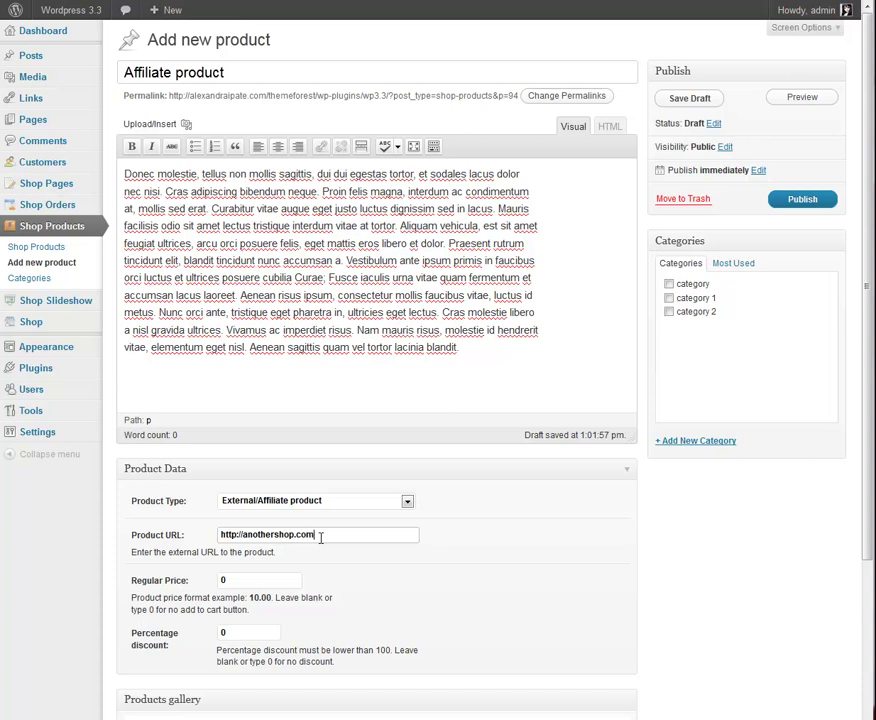
key("Tab")
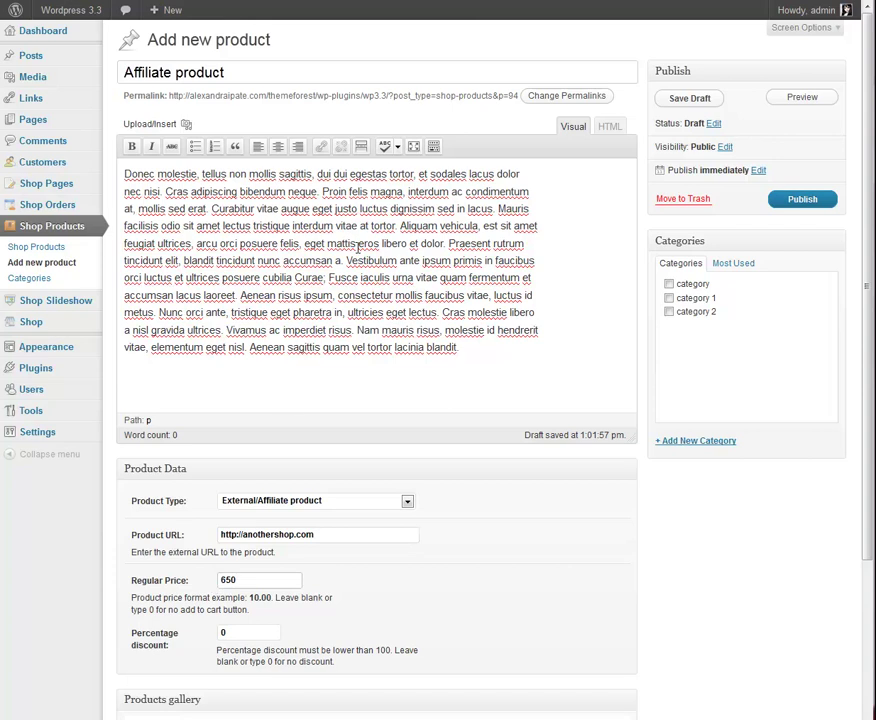
- Upload three images to the affiliate product's gallery, starting with the grey and pink hoodie 41oc-ATLbGL
scroll(268, 416, "down", 3)
left_click(166, 559)
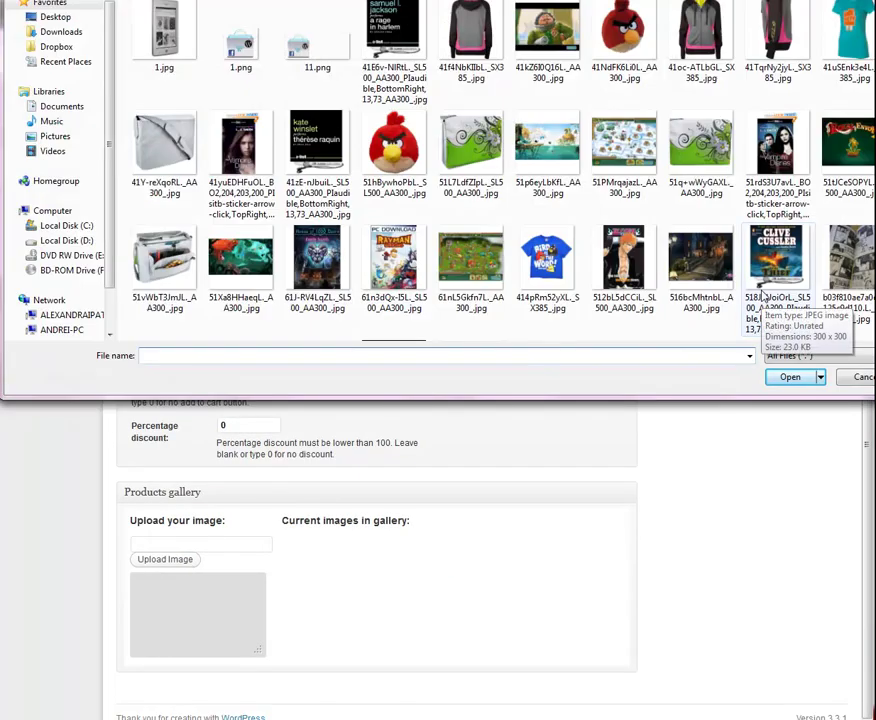
left_click(706, 38)
double_click(706, 38)
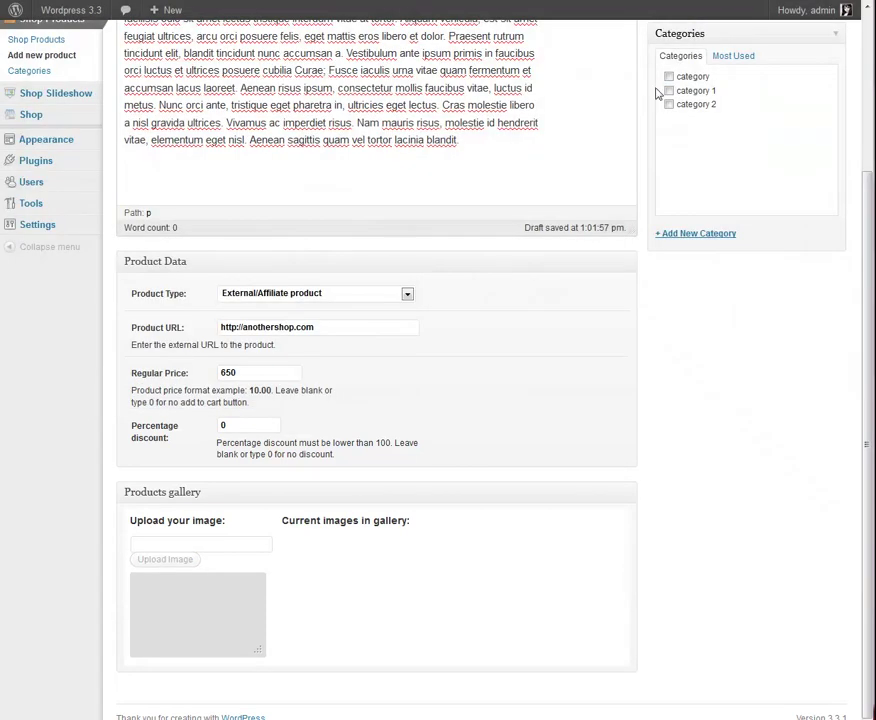
left_click(172, 559)
left_click(782, 26)
double_click(782, 26)
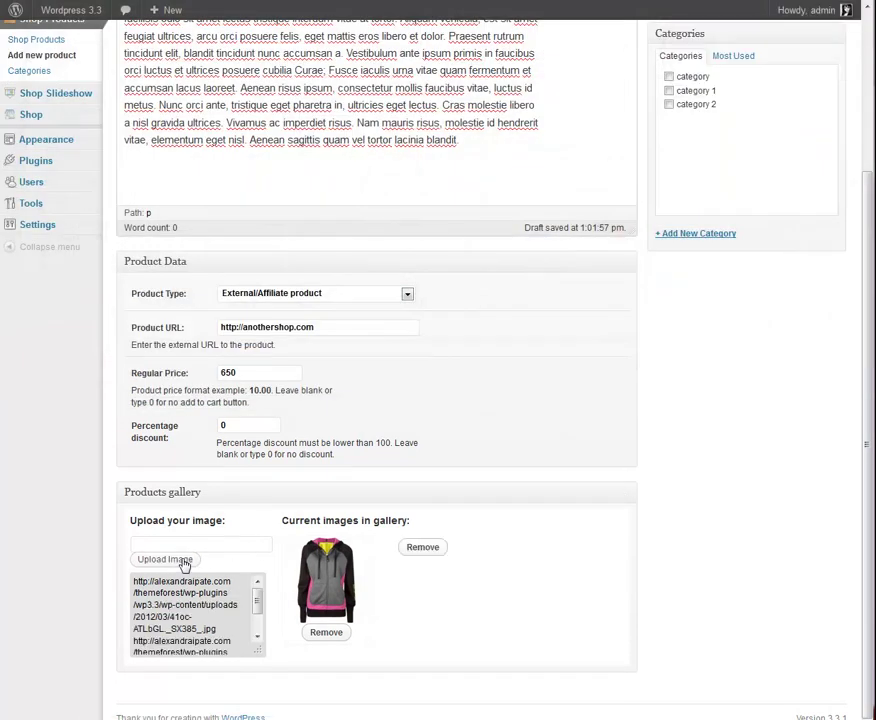
left_click(184, 564)
left_click(538, 28)
double_click(538, 28)
- Assign the affiliate product to "category", publish it and check its listing on the Facebook shop's home page
left_click(670, 77)
scroll(678, 412, "up", 5)
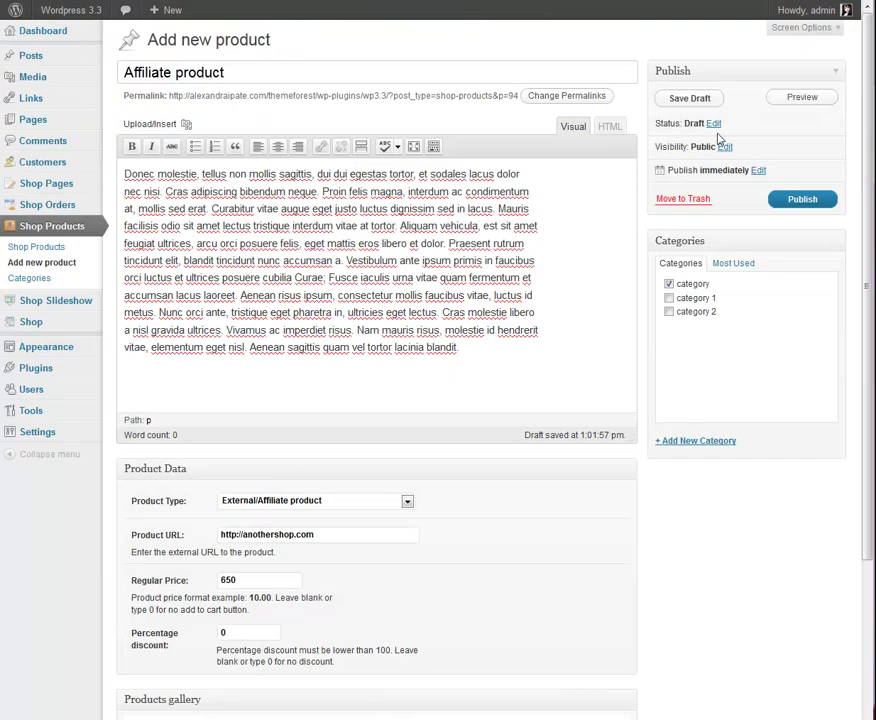
left_click(808, 200)
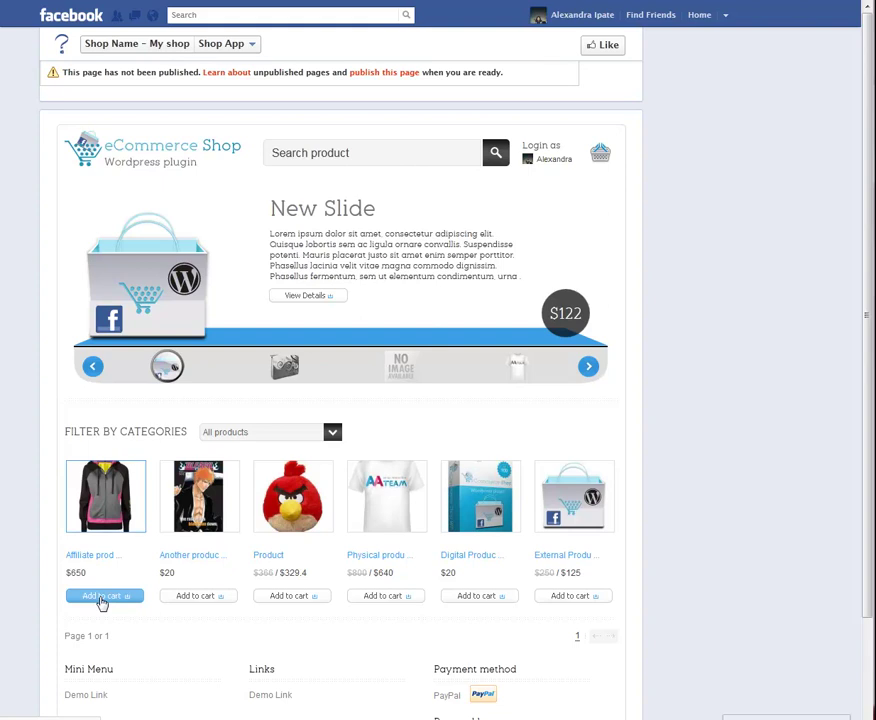
scroll(101, 603, "down", 2)
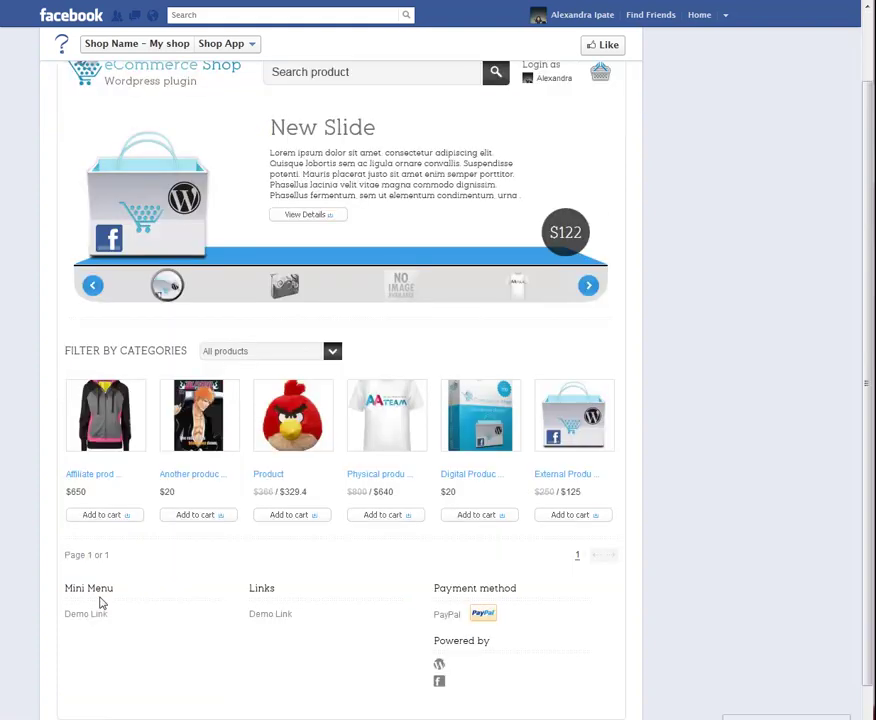
scroll(561, 372, "up", 2)
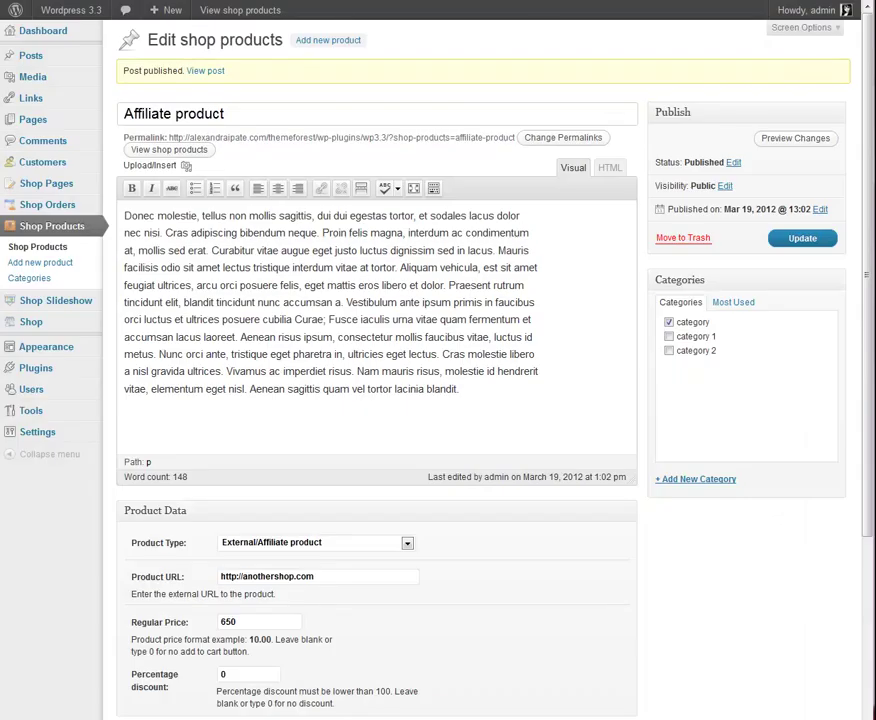
- Move Physical product, Digital Product and External Product to the trash from the shop products list
left_click(68, 232)
left_click(127, 383)
left_click(127, 462)
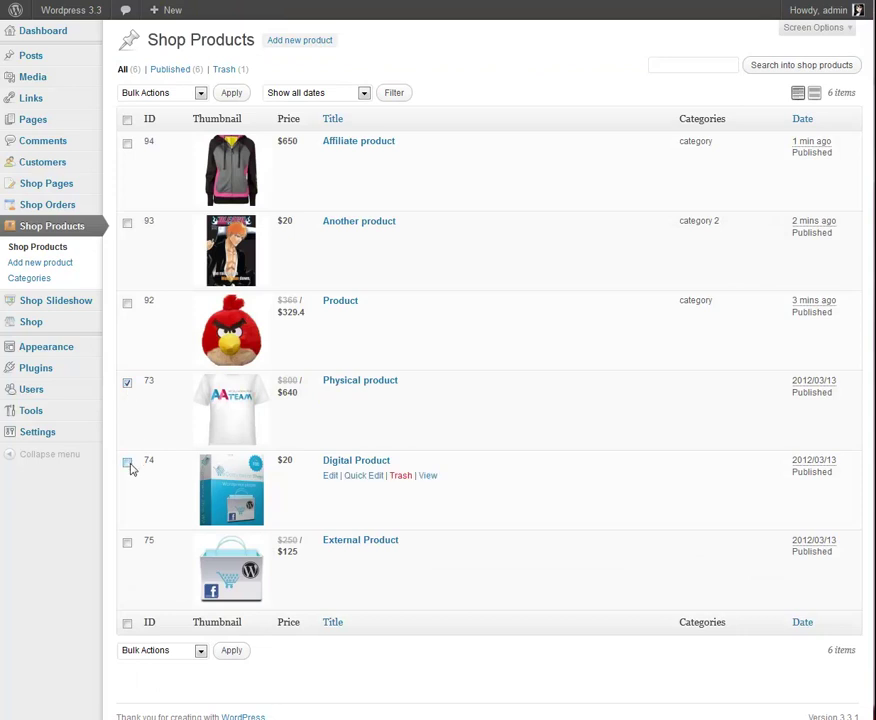
left_click(127, 543)
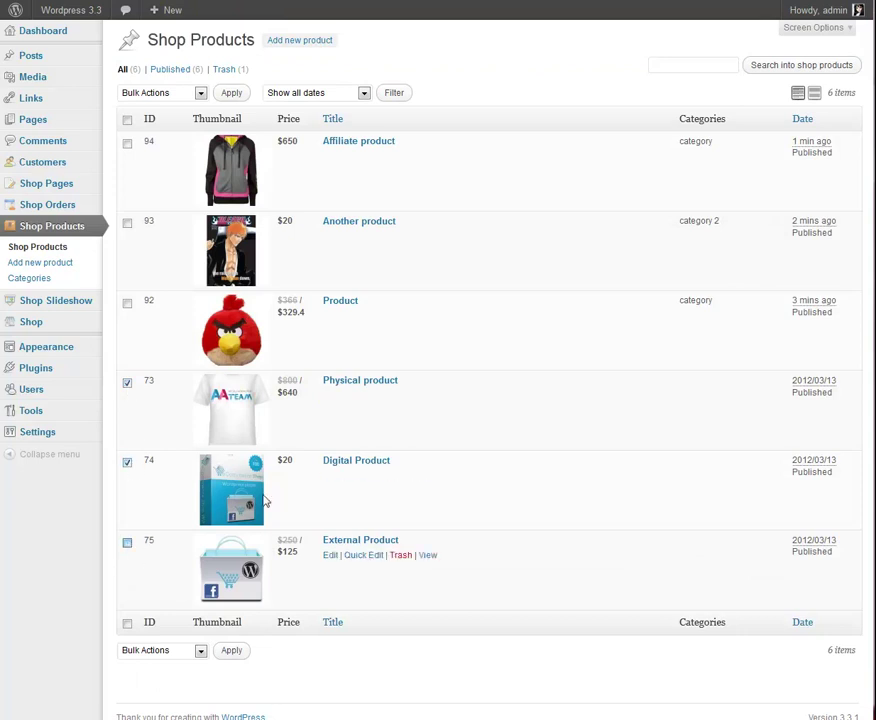
left_click(182, 93)
left_click(168, 136)
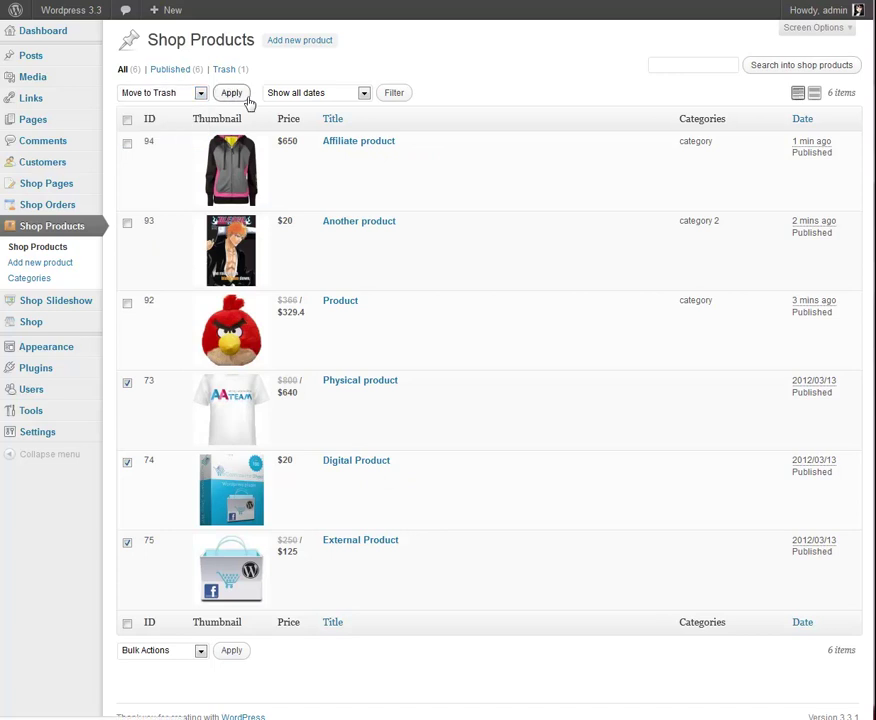
left_click(232, 93)
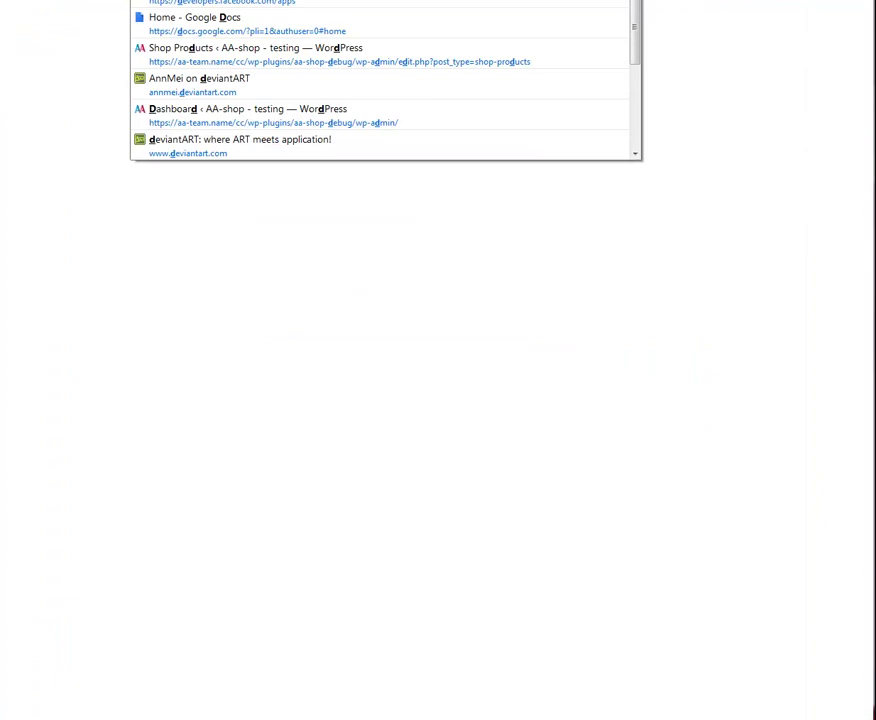
- Open the Facebook Developers apps page, developers.facebook.com/apps, in the browser
type("ev")
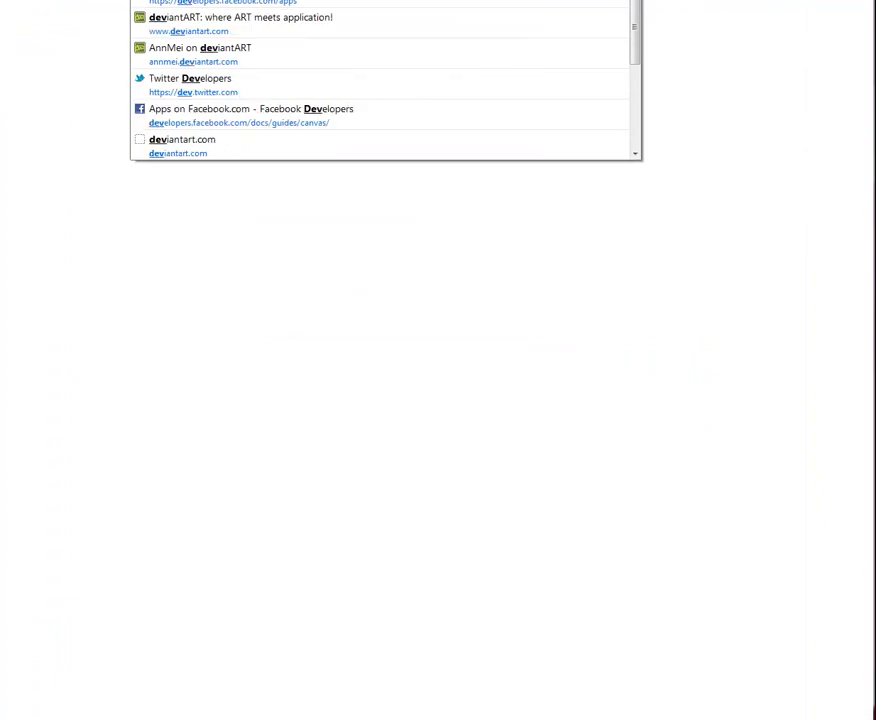
key("Down")
key("Return")
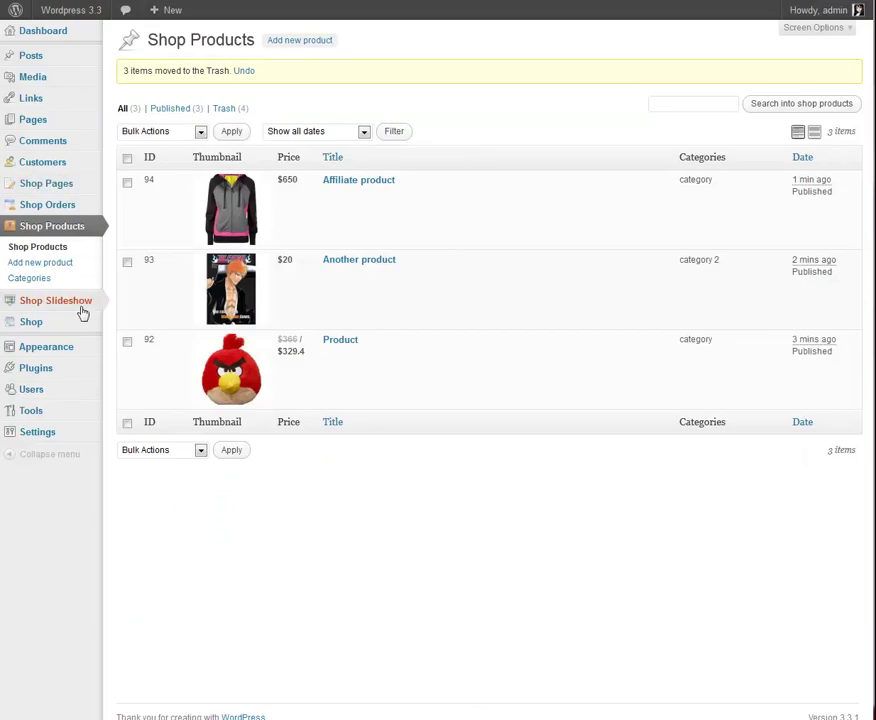
- Open the shop's Facebook & sharing configuration and save it with Page Tab Width set to Narrow (520px)
mouse_move(65, 313)
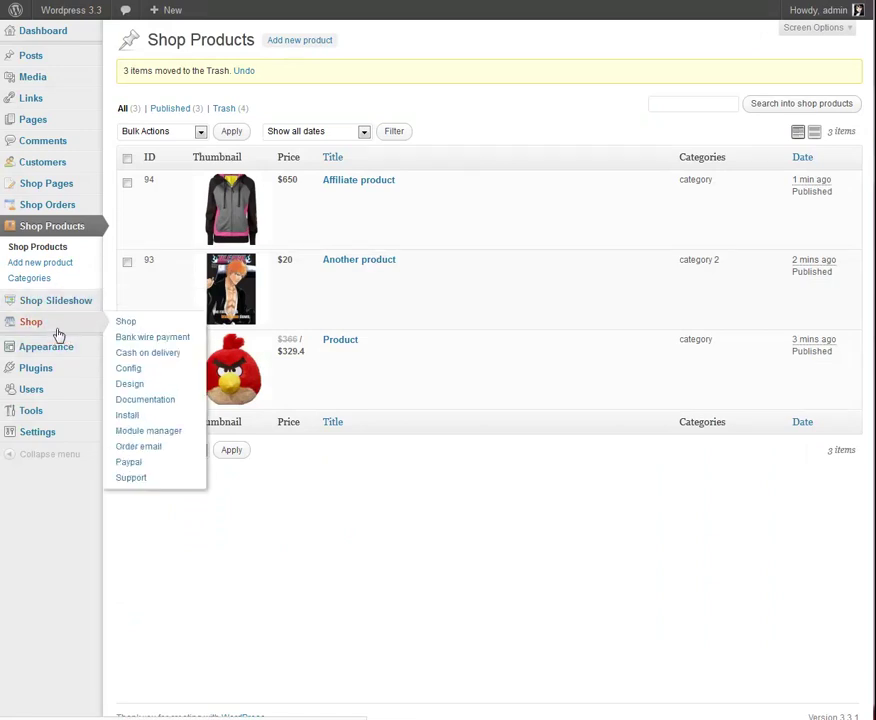
left_click(141, 369)
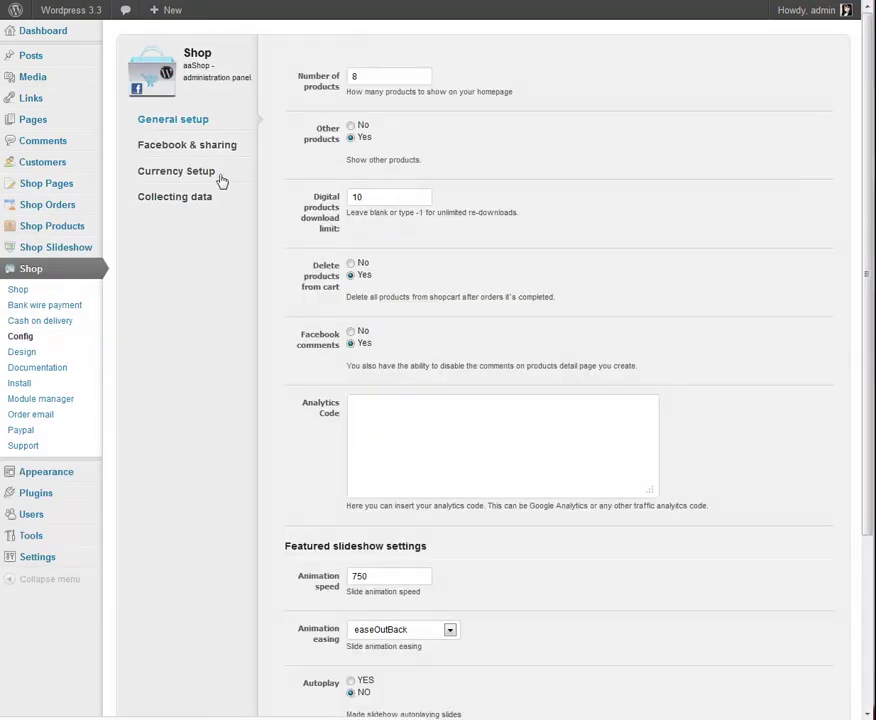
left_click(199, 145)
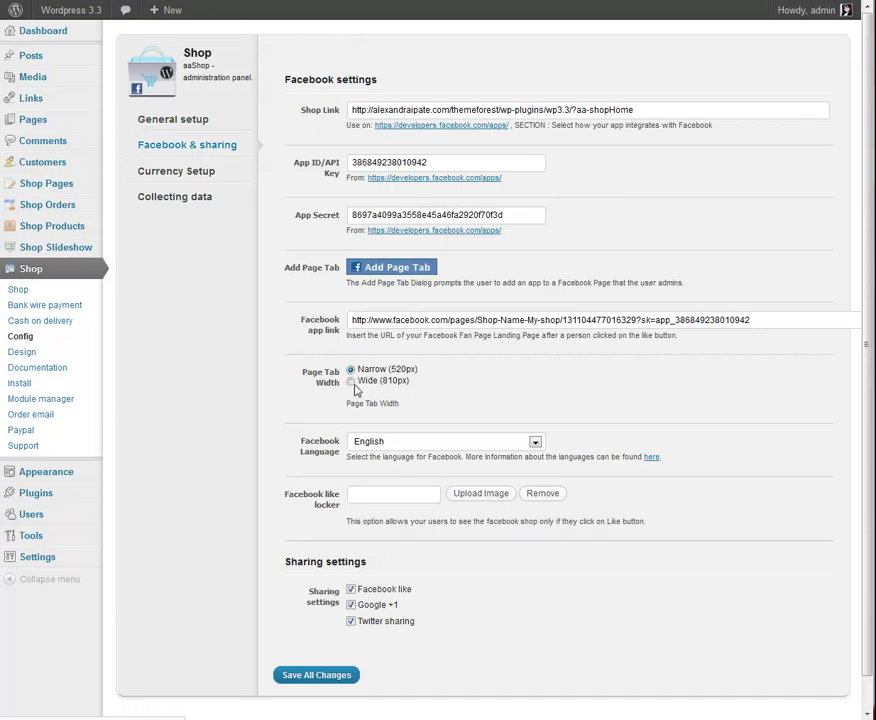
left_click(295, 675)
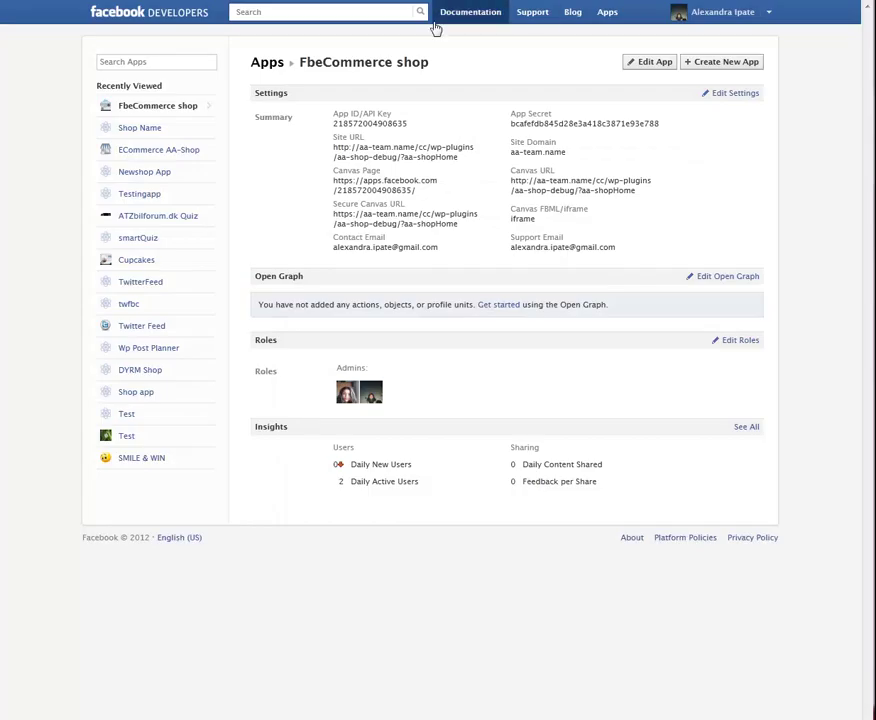
- In Facebook Developers, edit the Shop Name app, set its Page Tab Width to Narrow (520px) and save the changes
left_click(124, 130)
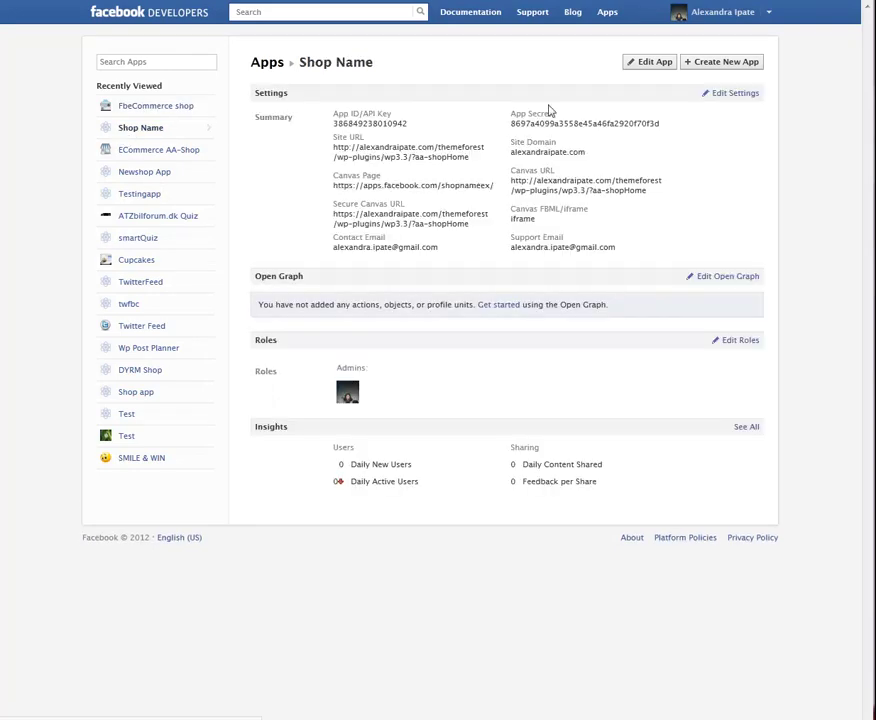
left_click(651, 63)
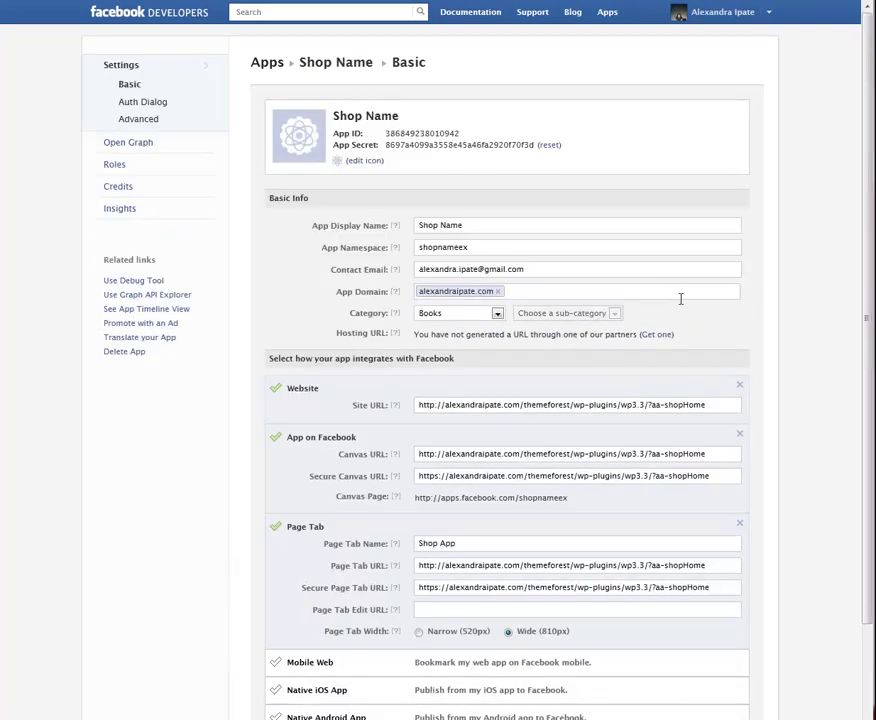
scroll(453, 460, "down", 3)
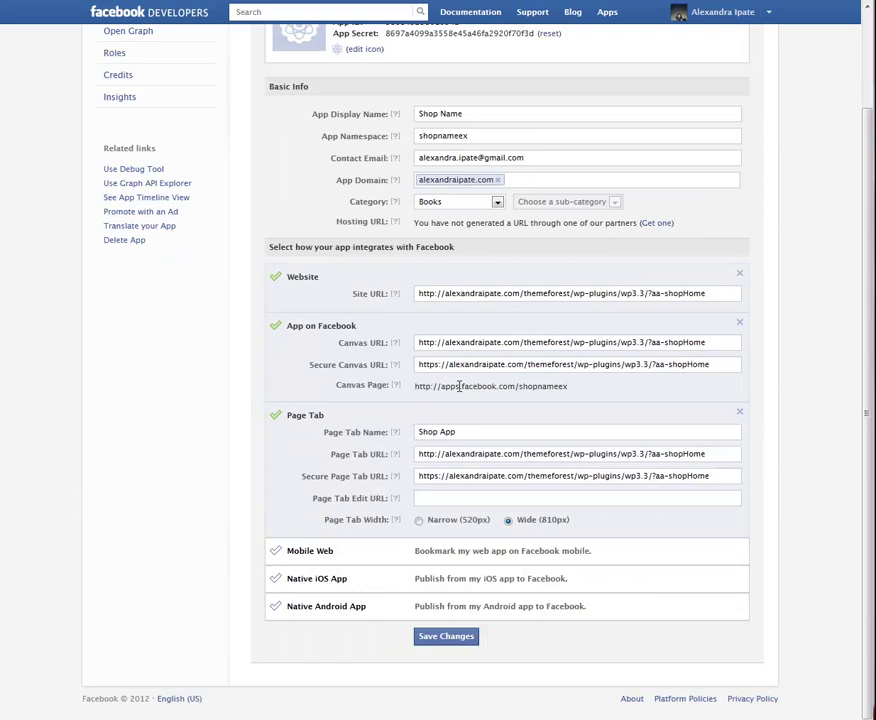
left_click(419, 520)
left_click(443, 638)
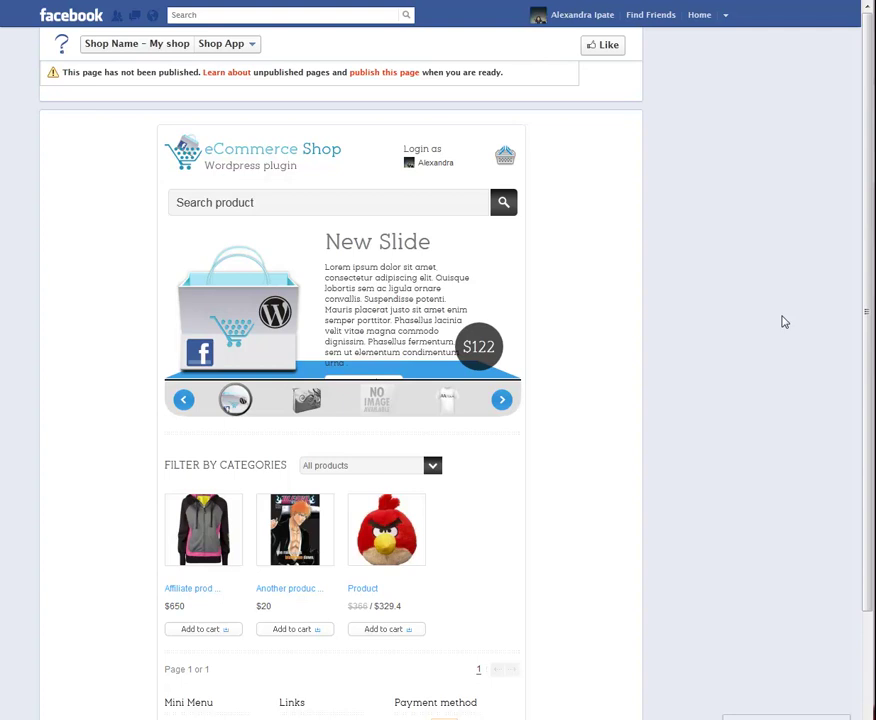
- Check the narrow layout of the Facebook shop's home page and show the second and third slides
scroll(722, 353, "down", 3)
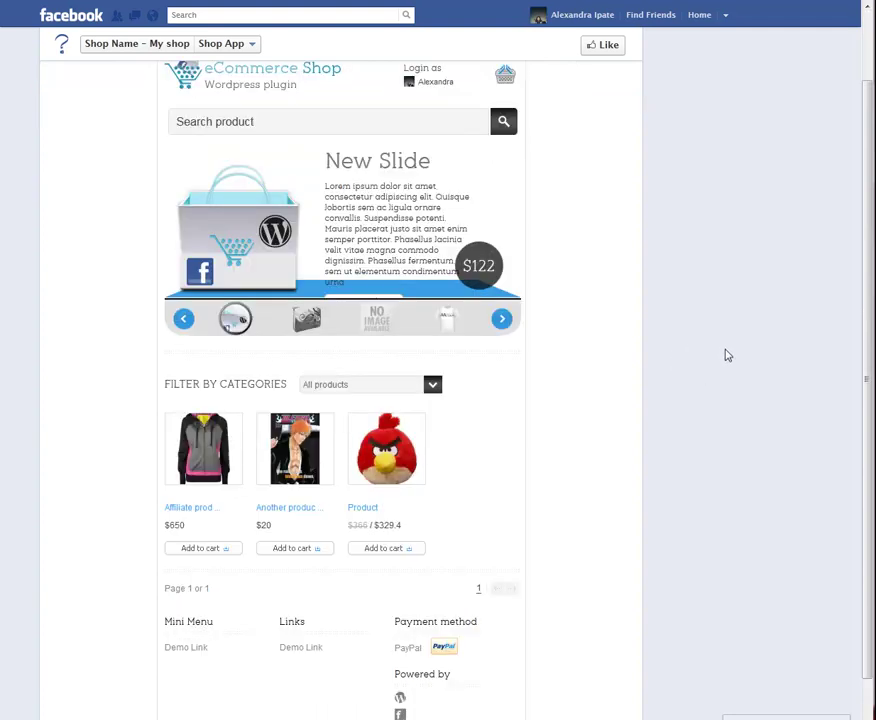
left_click(304, 278)
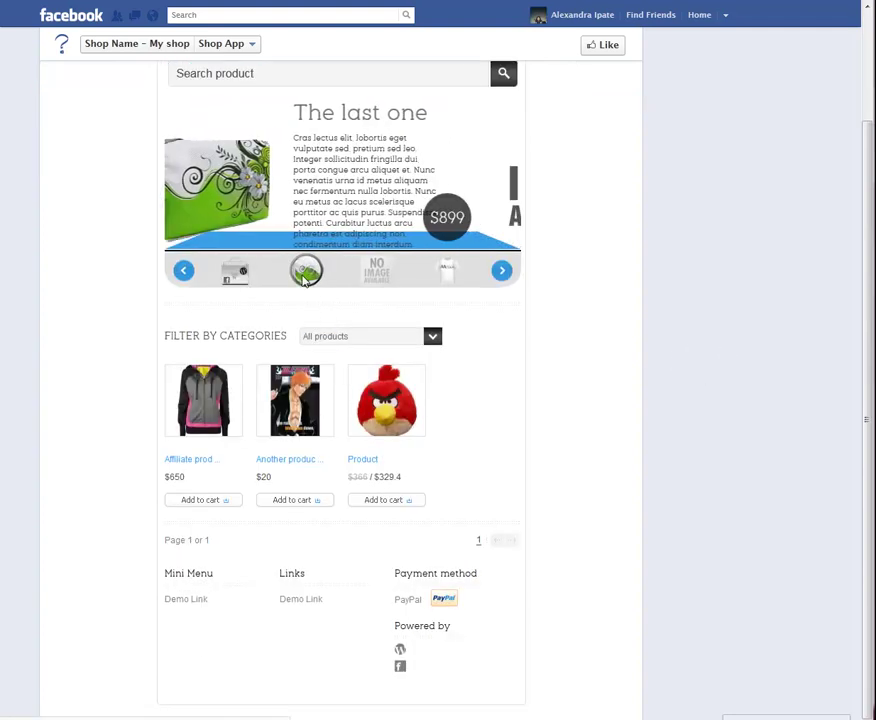
left_click(379, 270)
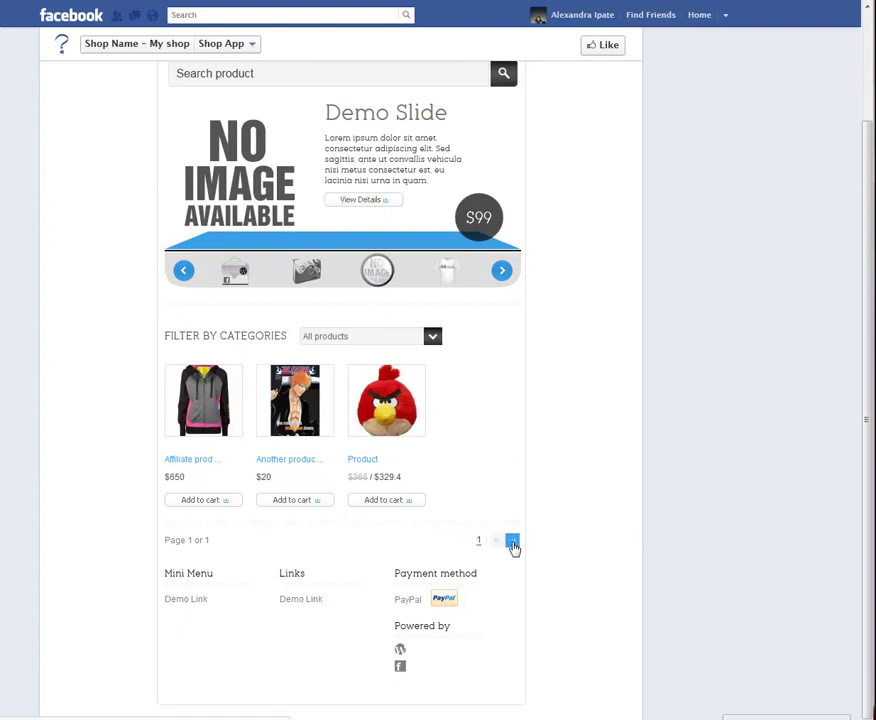
scroll(633, 522, "up", 2)
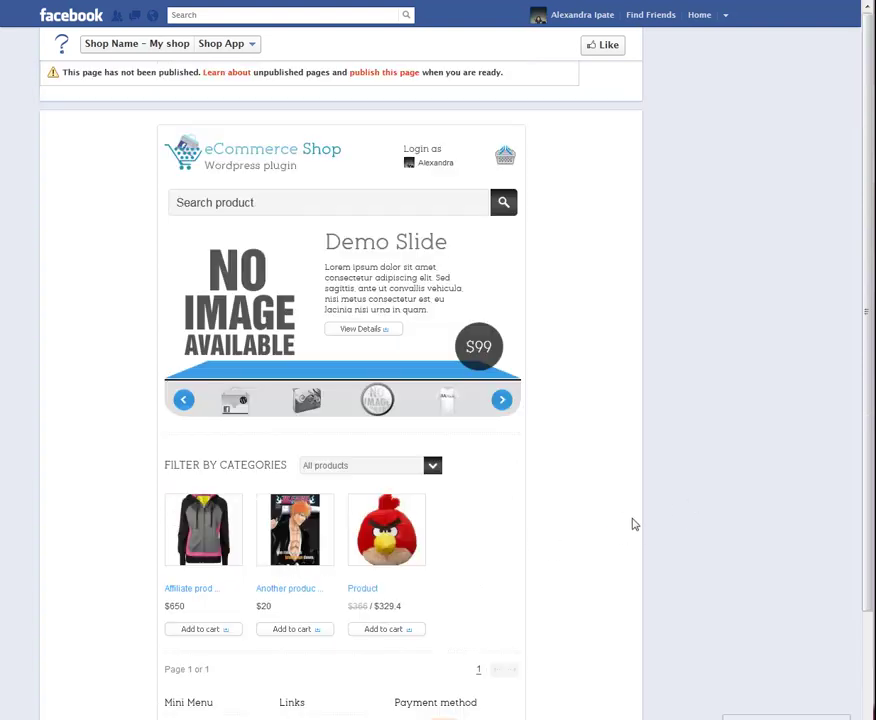
- Open the Affiliate product in the Facebook shop and examine its narrow page down to the product comments
left_click(195, 532)
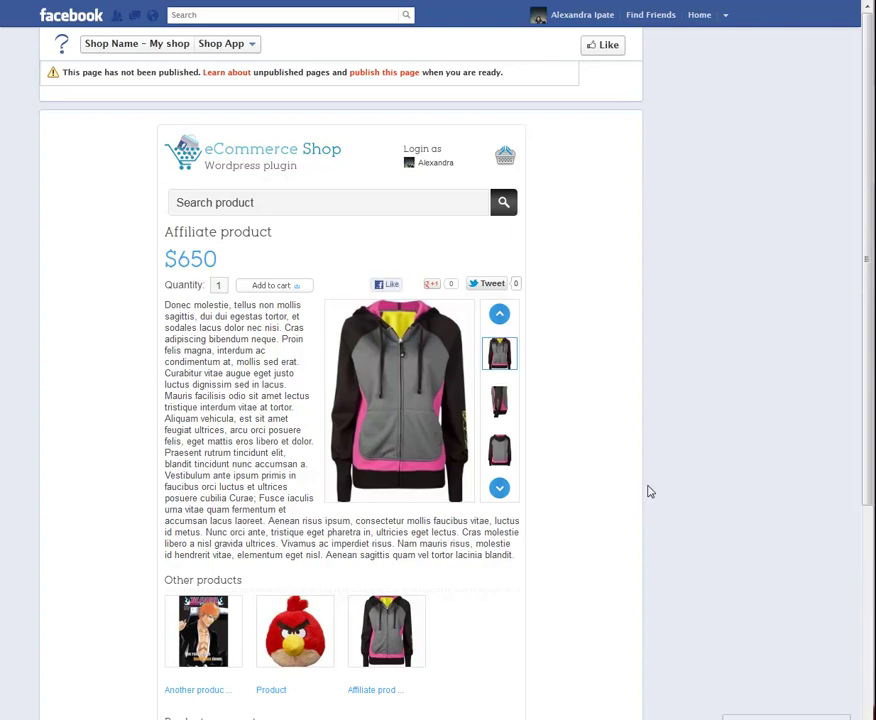
scroll(798, 470, "down", 3)
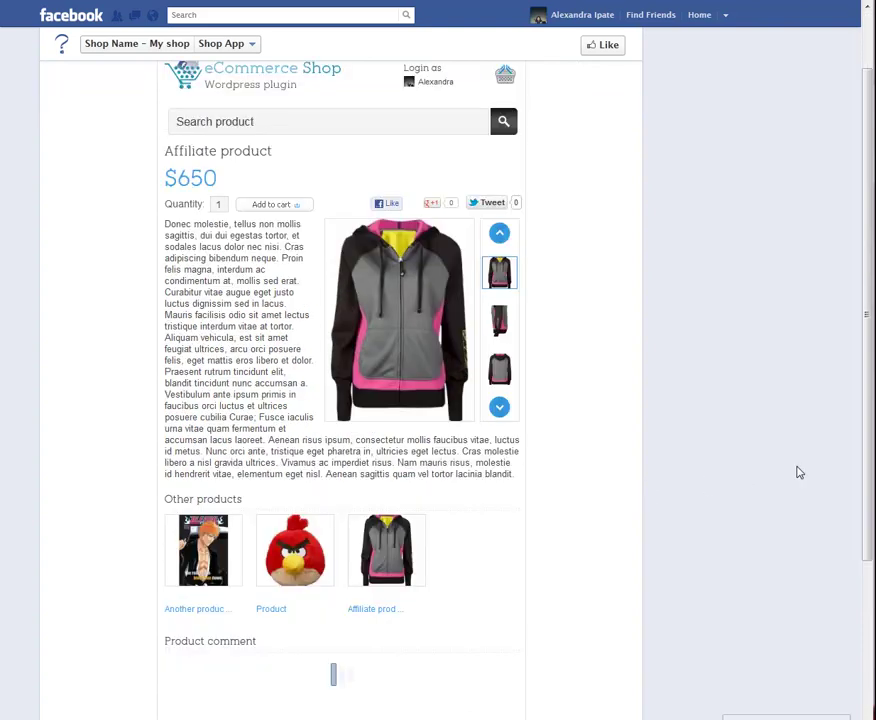
scroll(811, 471, "up", 3)
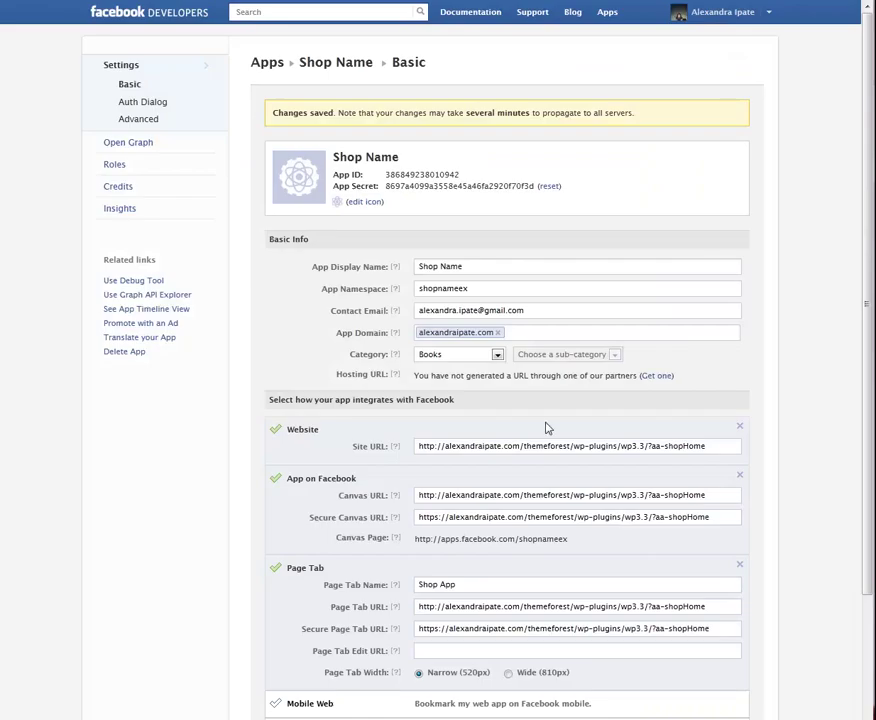
- Set Page Tab Width to Wide (810px) in both the Facebook app settings and the WordPress shop configuration, saving each
scroll(577, 676, "down", 3)
left_click(507, 519)
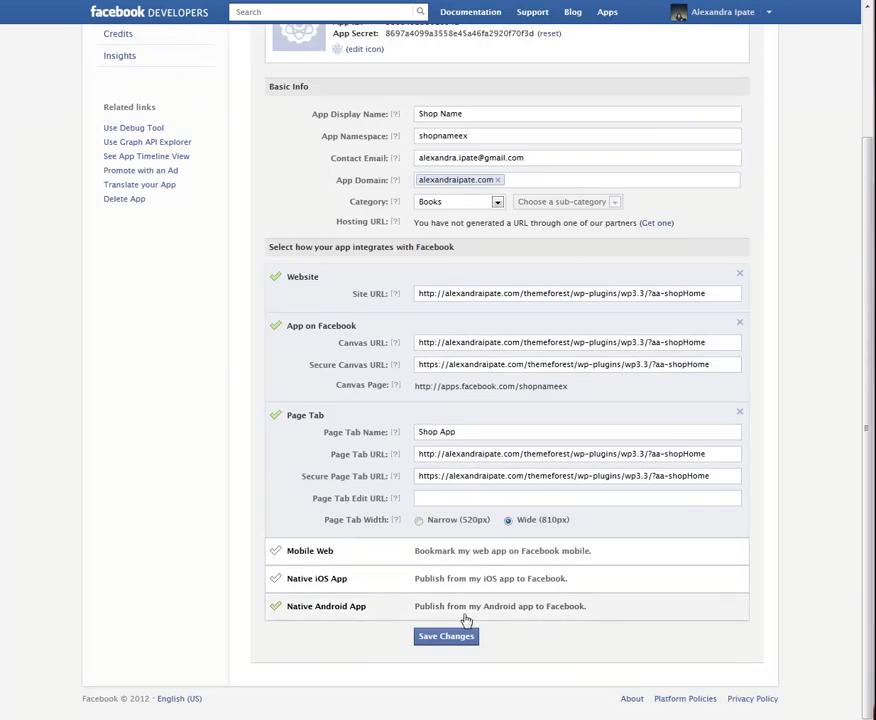
left_click(446, 636)
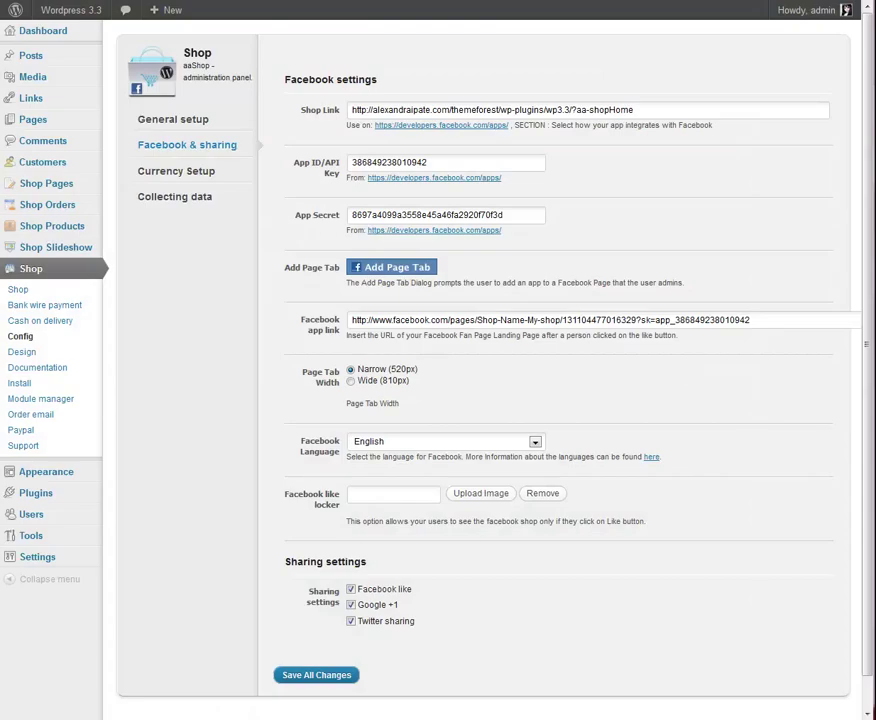
left_click(351, 382)
left_click(317, 675)
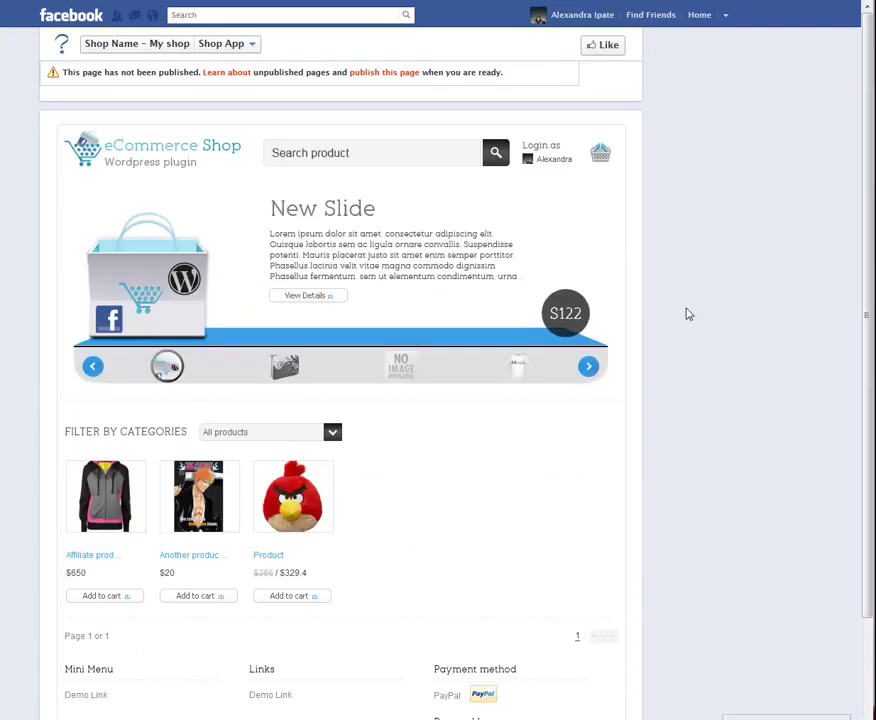
- Check the wide layout of the Facebook shop's home page from the slideshow to the footer links
scroll(650, 298, "down", 2)
scroll(689, 311, "up", 2)
scroll(690, 307, "down", 3)
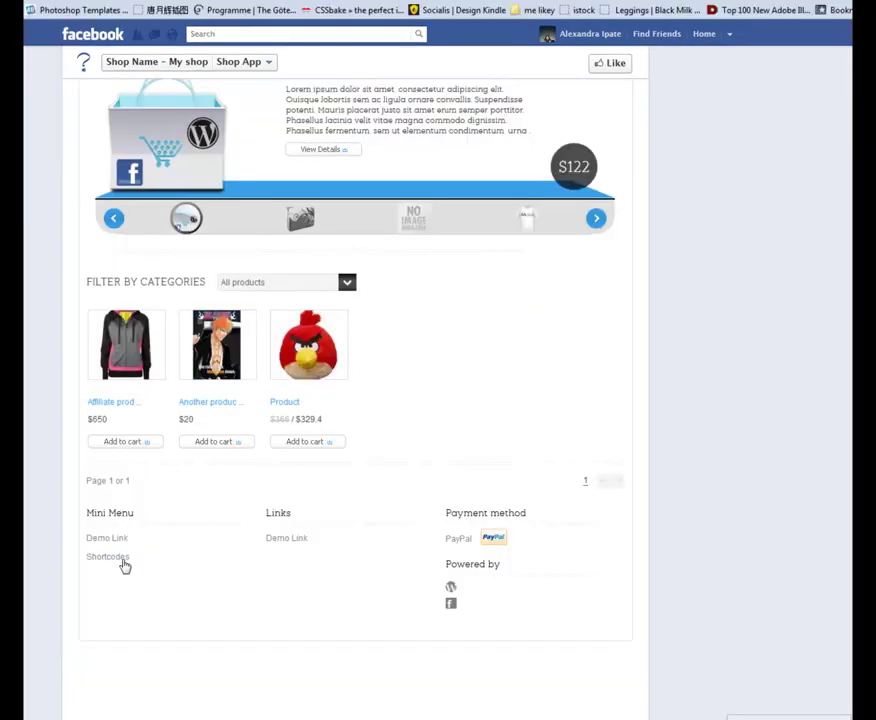
- Open the Shortcodes page from the shop's Mini Menu and examine its headings, button, table, highlighted text, videos and blockquote
left_click(108, 557)
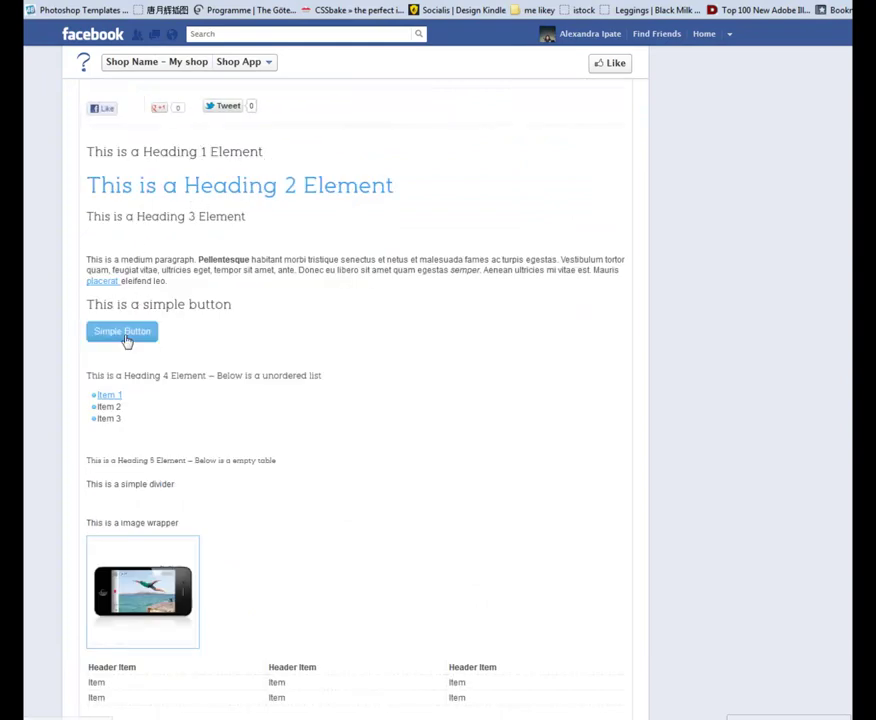
scroll(241, 470, "down", 3)
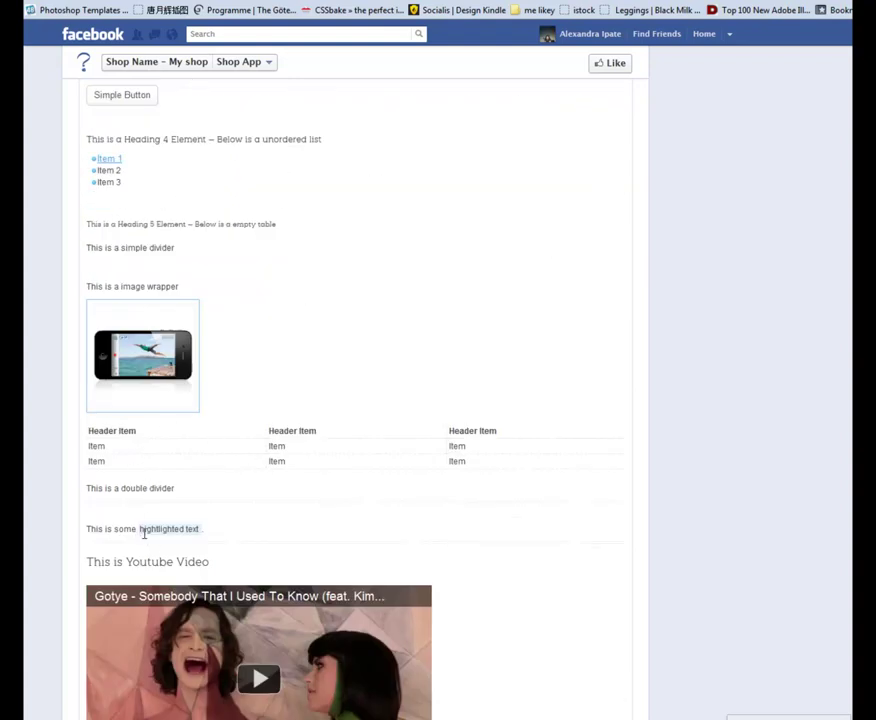
left_click_drag(141, 529, 242, 534)
left_click(180, 563)
scroll(182, 553, "down", 7)
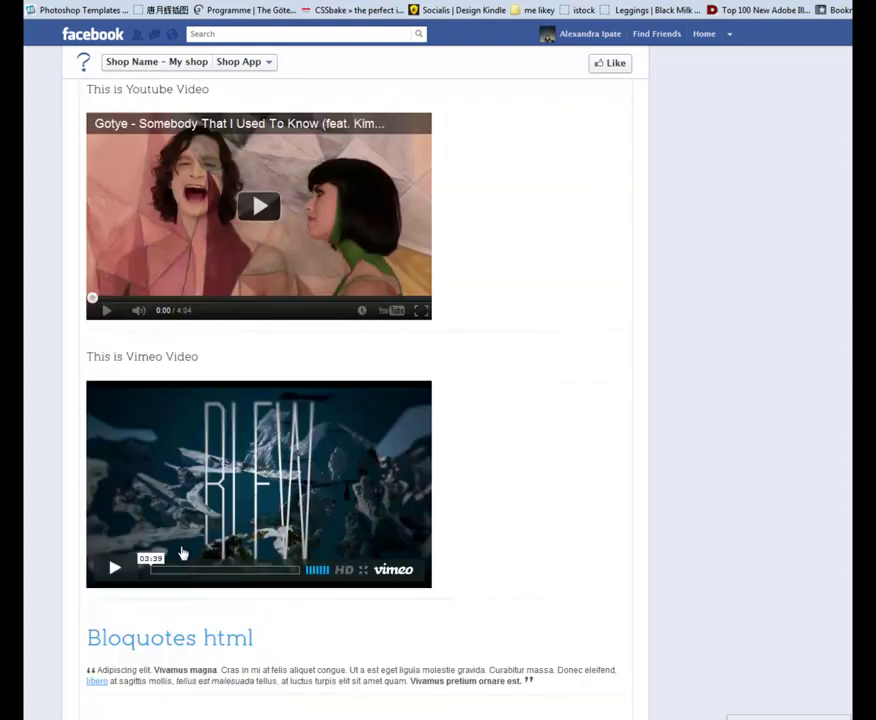
scroll(190, 538, "down", 3)
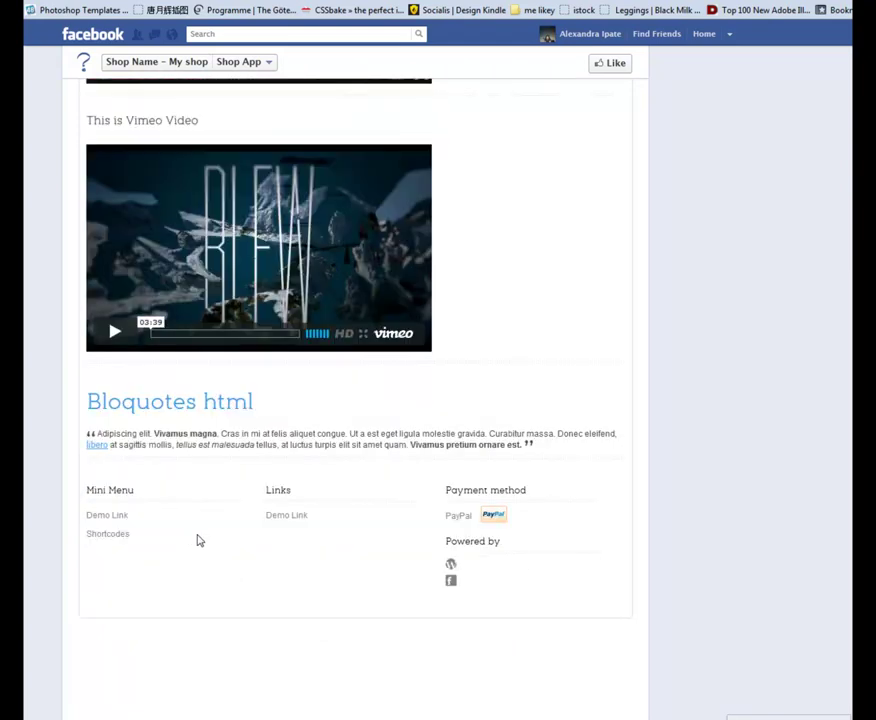
scroll(560, 412, "up", 20)
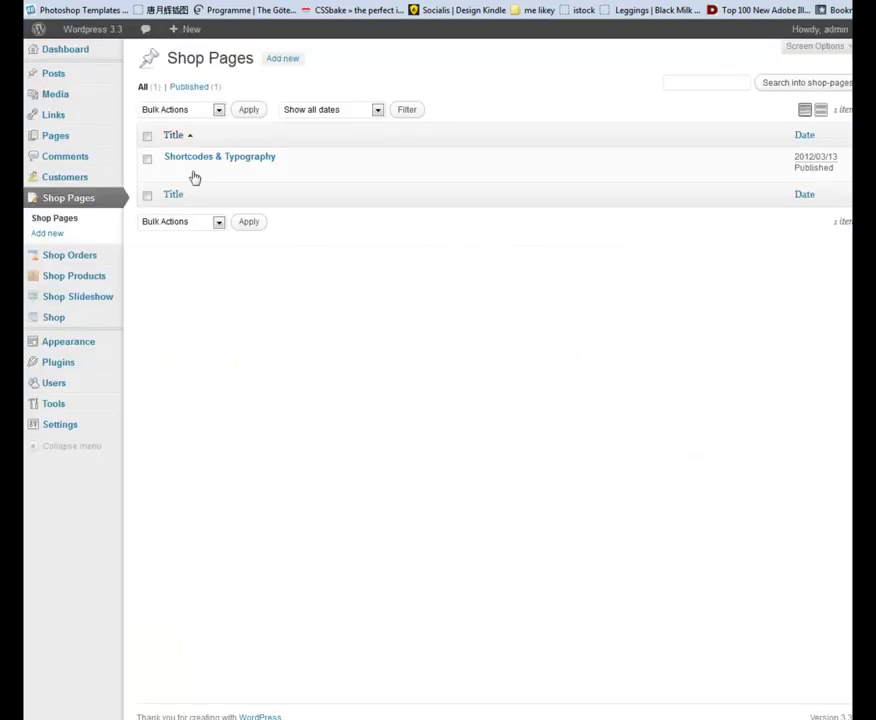
- Open the Shortcodes & Typography shop page for editing in WordPress and examine its divider and button shortcodes
mouse_move(182, 172)
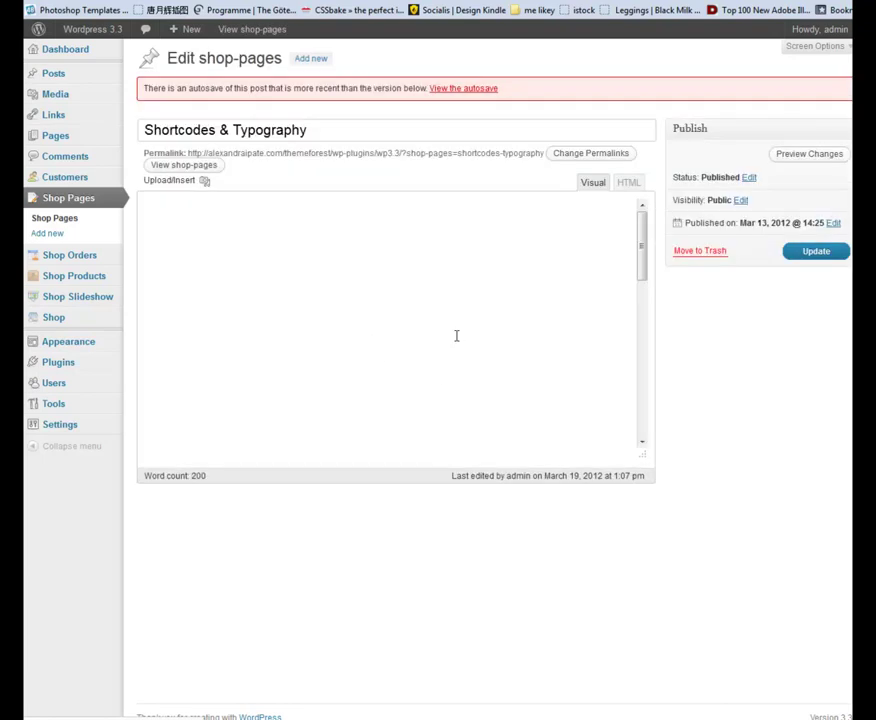
left_click(351, 320)
left_click_drag(387, 231, 126, 229)
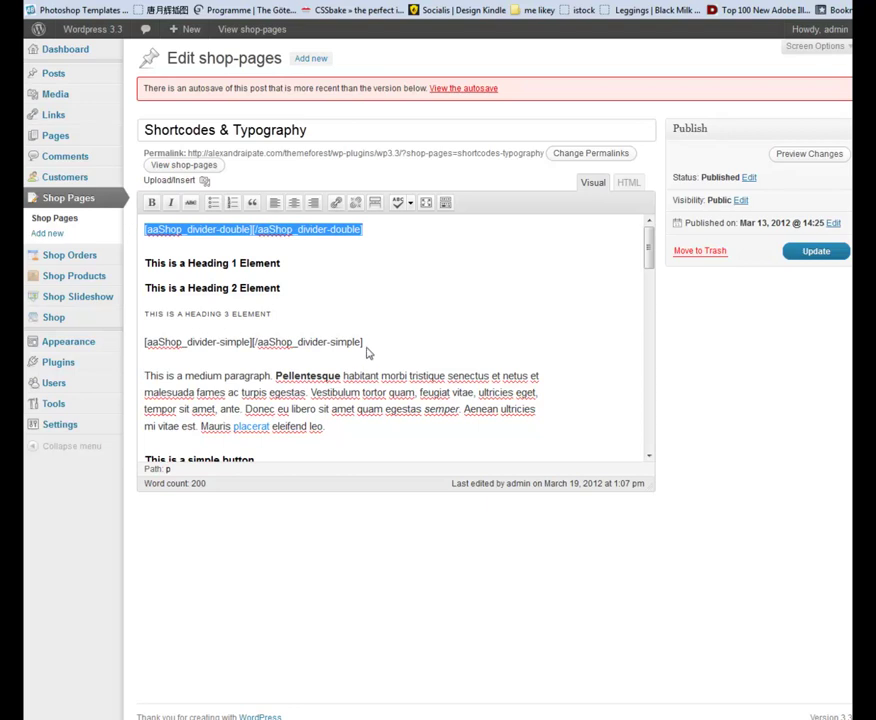
scroll(517, 360, "down", 5)
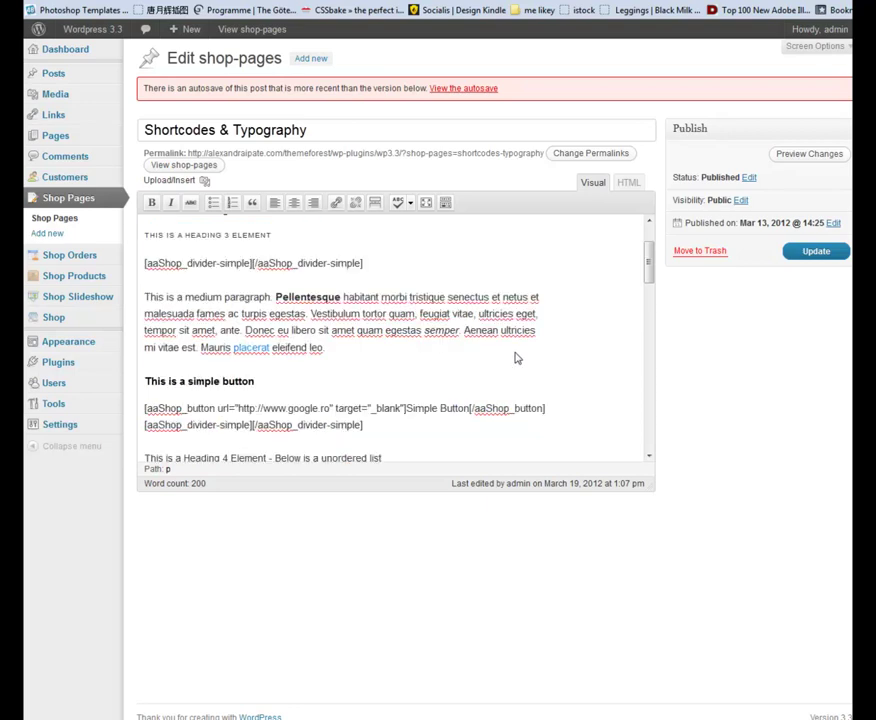
left_click_drag(372, 251, 192, 268)
left_click(310, 300)
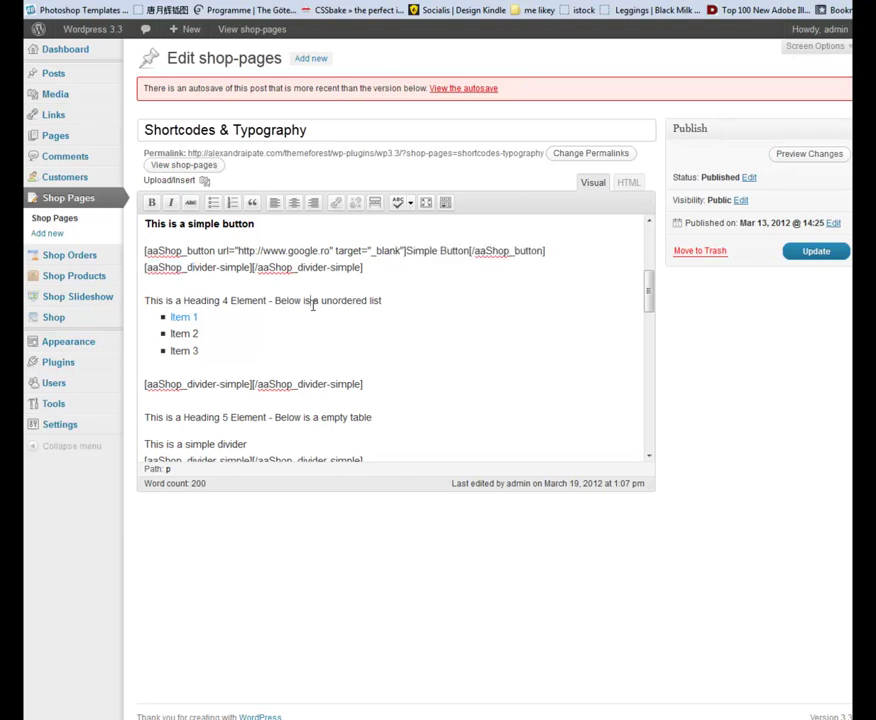
- Examine the page's image wrapper, table, highlight, YouTube, Vimeo and blockquote shortcodes in the visual editor
scroll(318, 321, "down", 2)
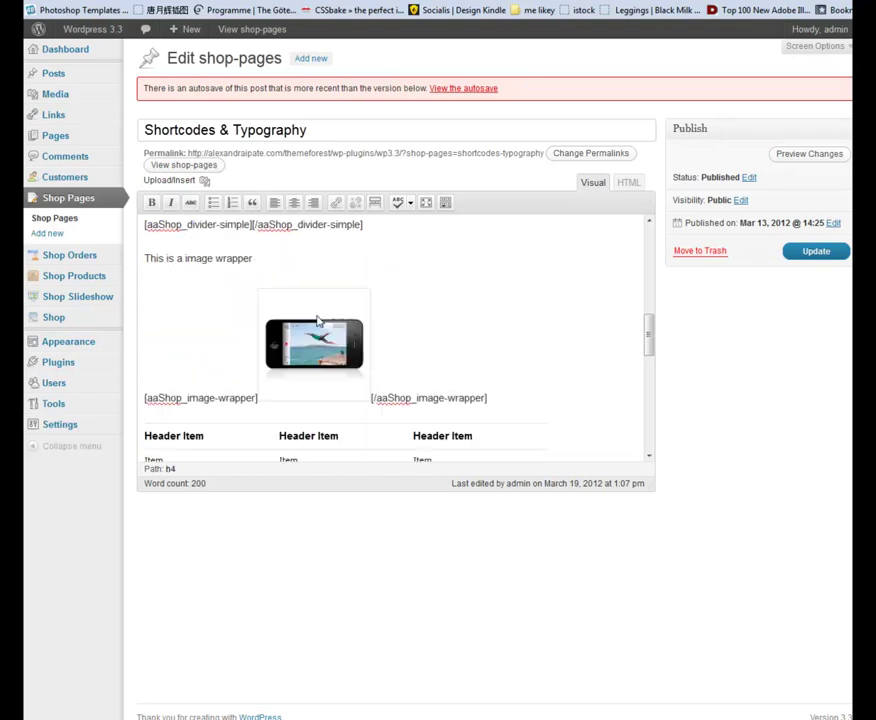
scroll(472, 357, "down", 2)
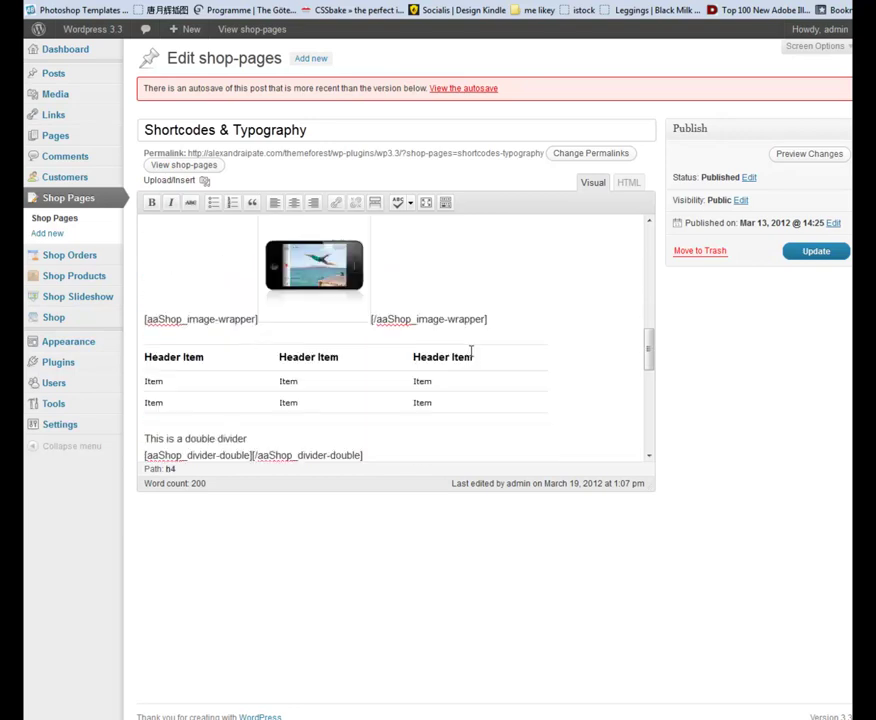
scroll(590, 324, "down", 4)
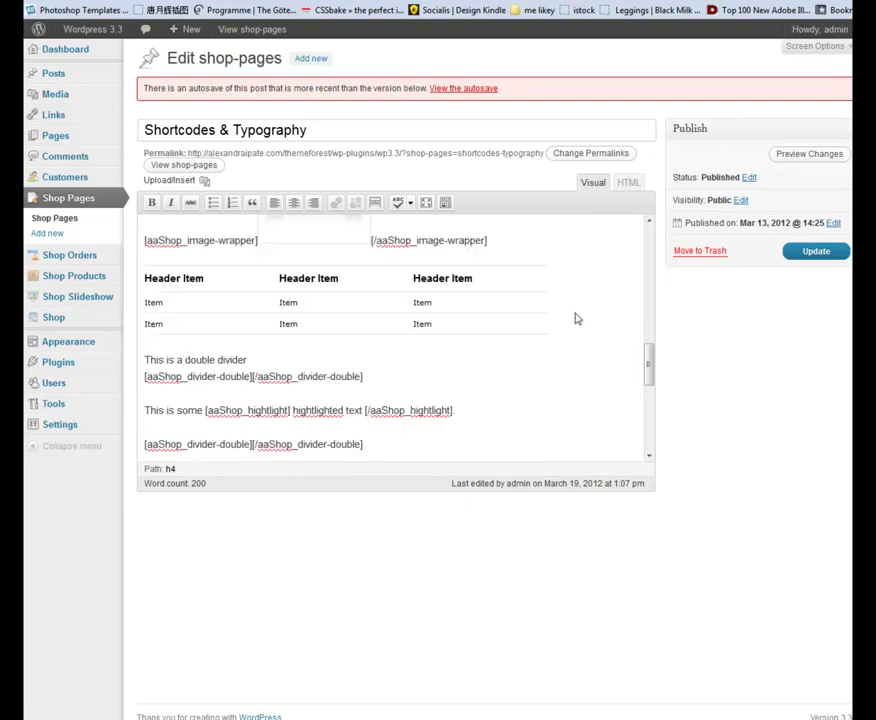
scroll(570, 320, "down", 2)
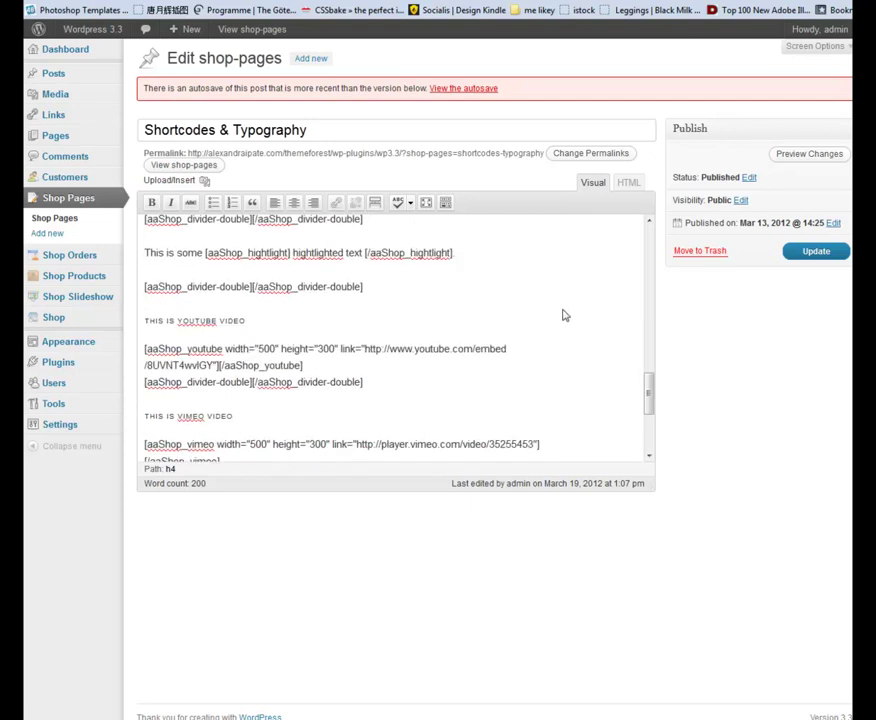
scroll(563, 317, "down", 2)
scroll(563, 319, "down", 3)
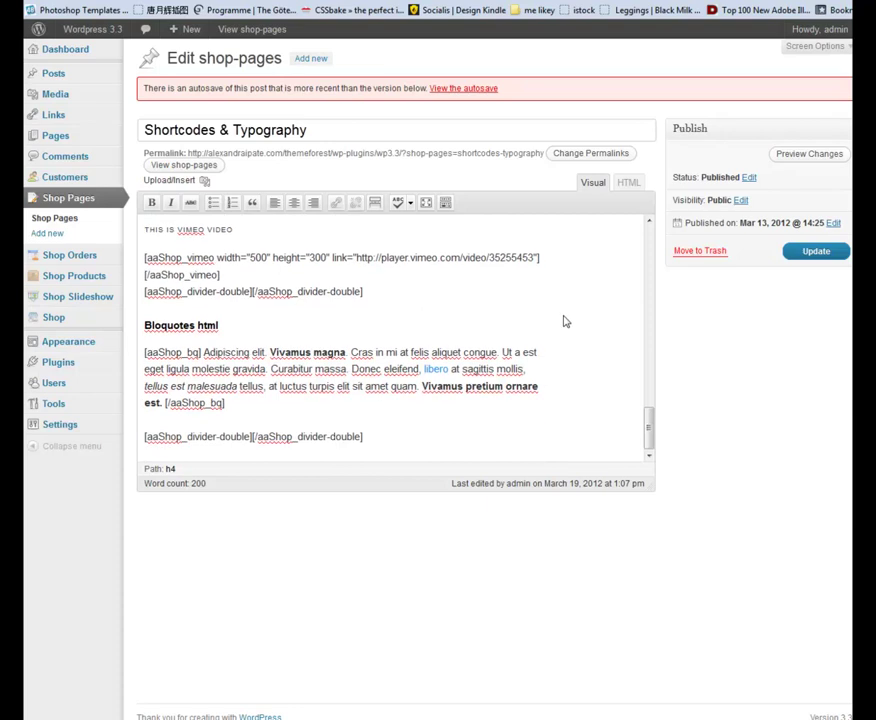
scroll(577, 316, "up", 10)
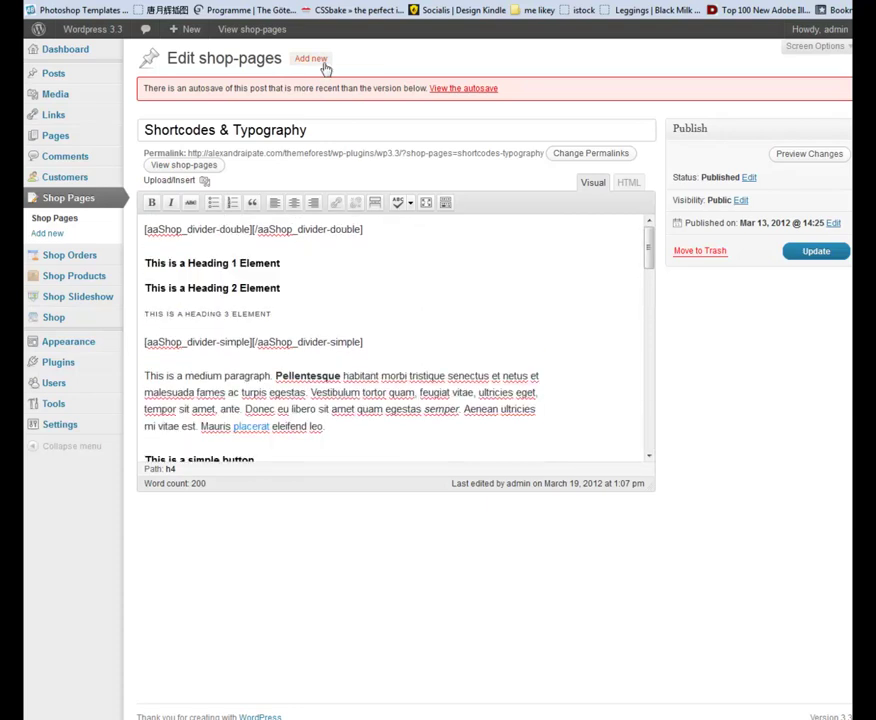
- Show the Shortcodes & Typography page's content as HTML and read through its source code
left_click(628, 182)
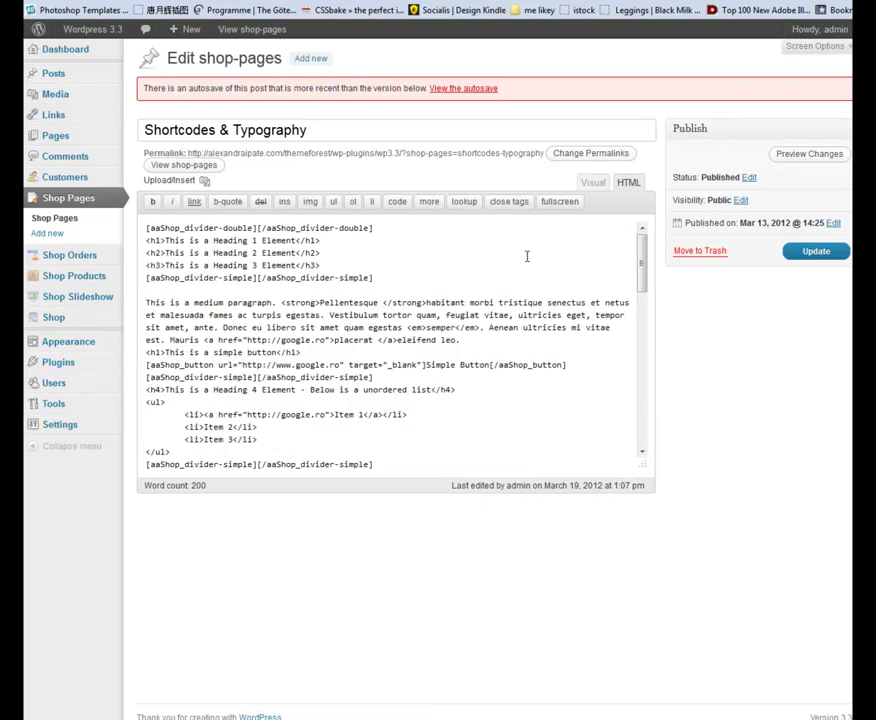
left_click_drag(145, 228, 540, 416)
left_click(548, 430)
scroll(555, 443, "down", 1)
scroll(555, 441, "down", 8)
scroll(555, 441, "down", 5)
scroll(555, 441, "up", 14)
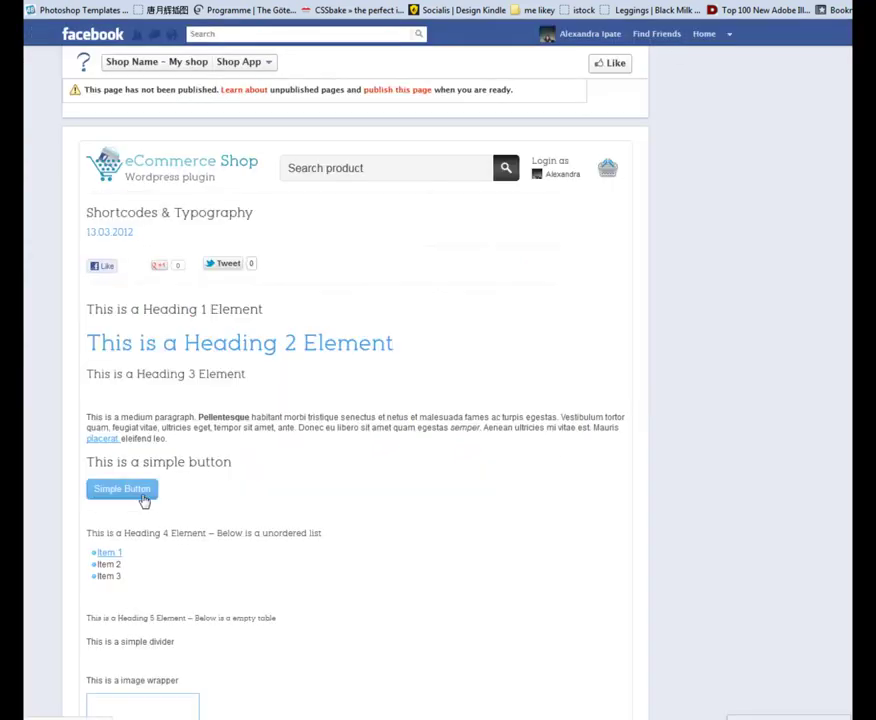
- Review the published Shortcodes & Typography page in the Facebook shop, from the simple button to the embedded videos
scroll(226, 227, "down", 3)
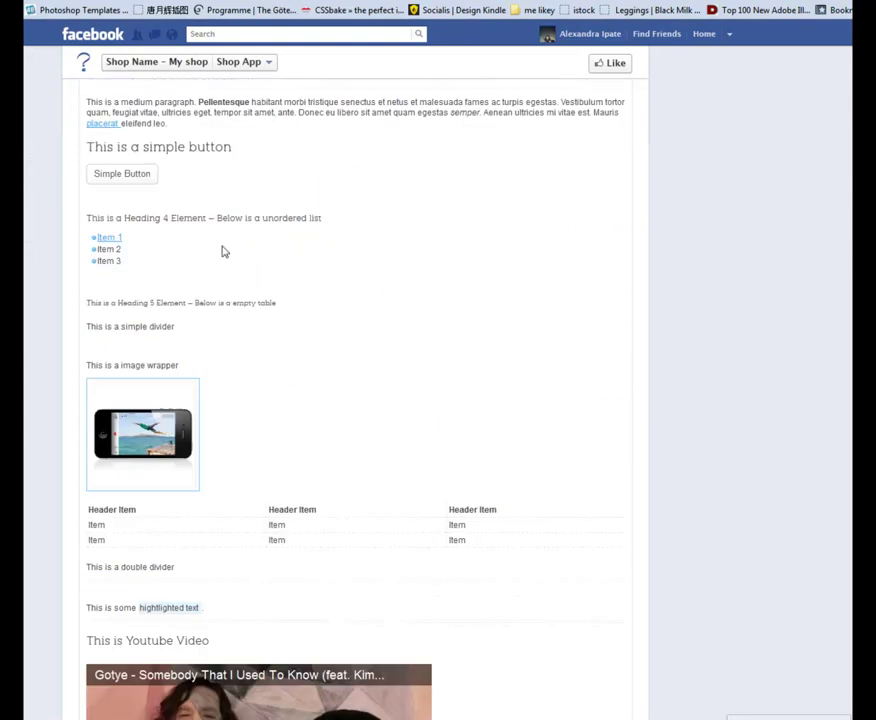
scroll(225, 450, "down", 3)
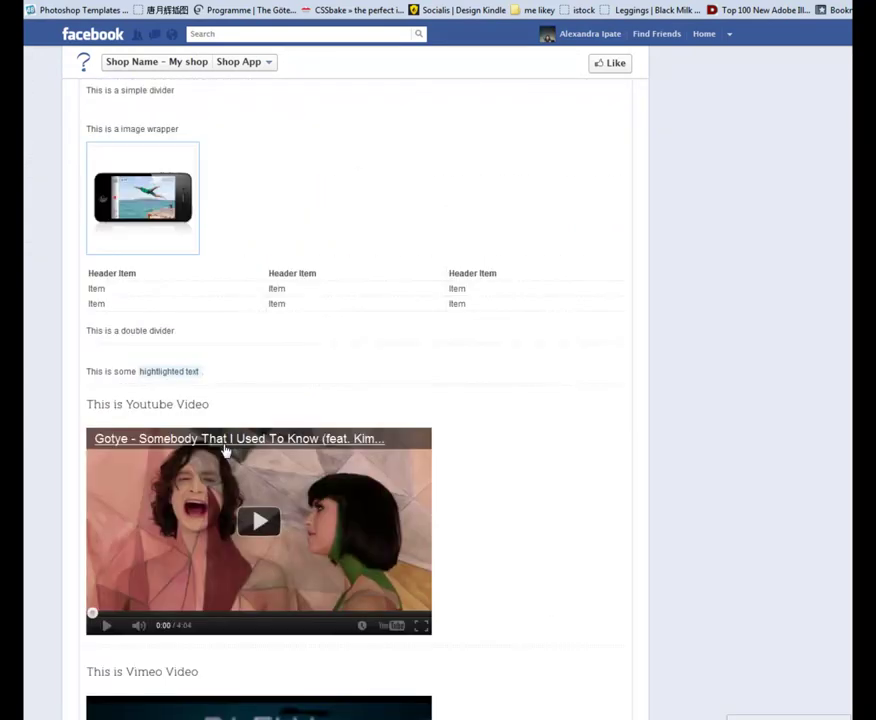
scroll(226, 452, "down", 6)
scroll(226, 451, "up", 15)
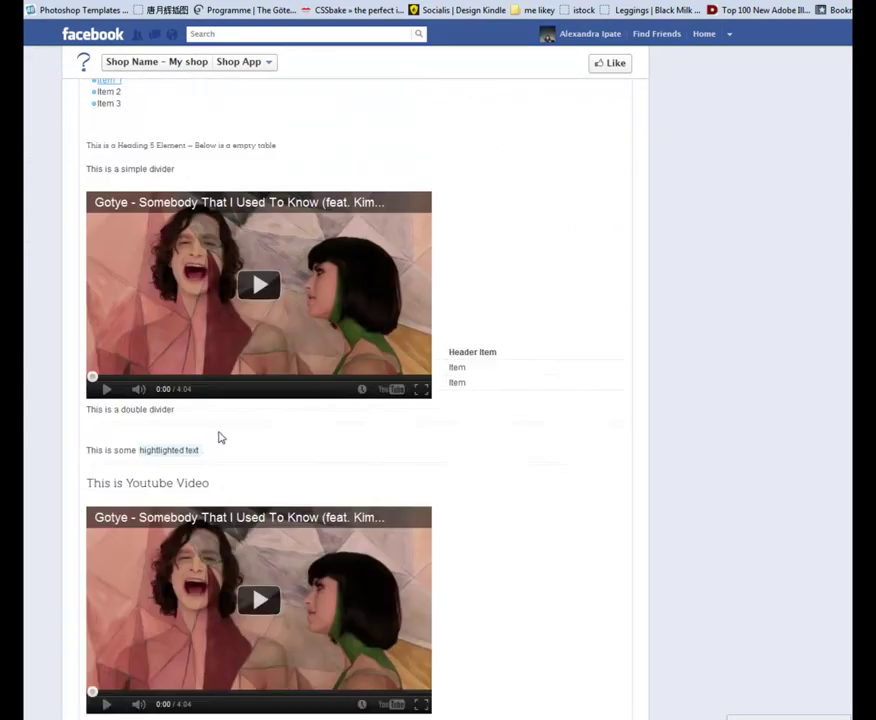